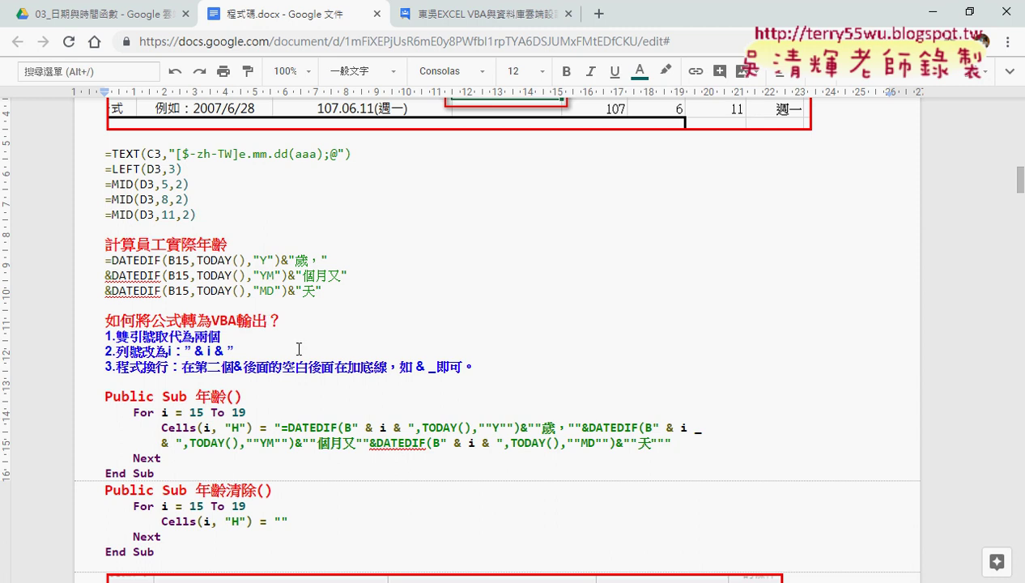
Review the DATEDIF age formula and the Public Sub 年齡 macro in the doc, then switch to Excel.
{"action": "left_click_drag", "start_coordinate": [324, 290], "coordinate": [105, 260]}
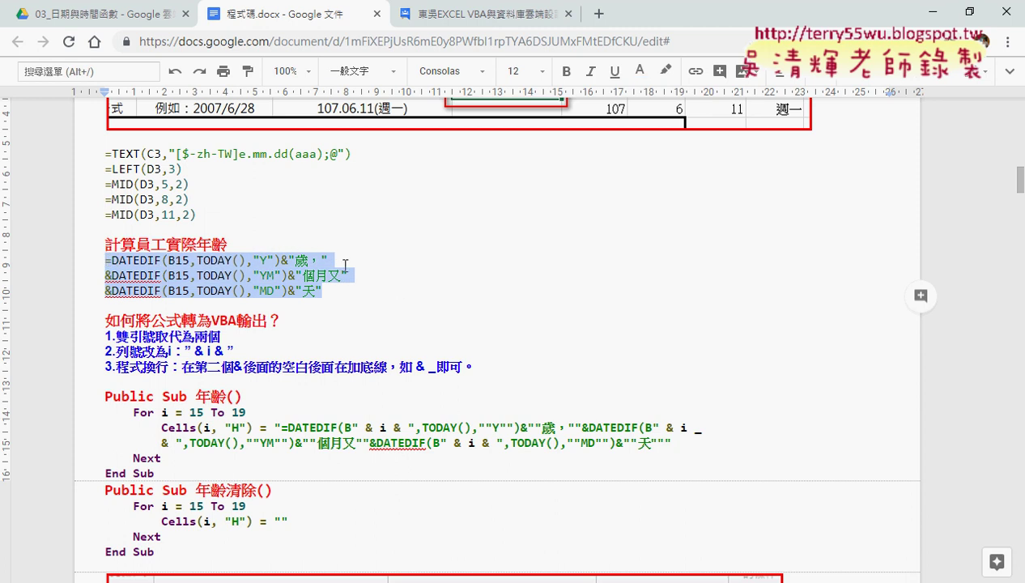
{"action": "left_click", "coordinate": [289, 442]}
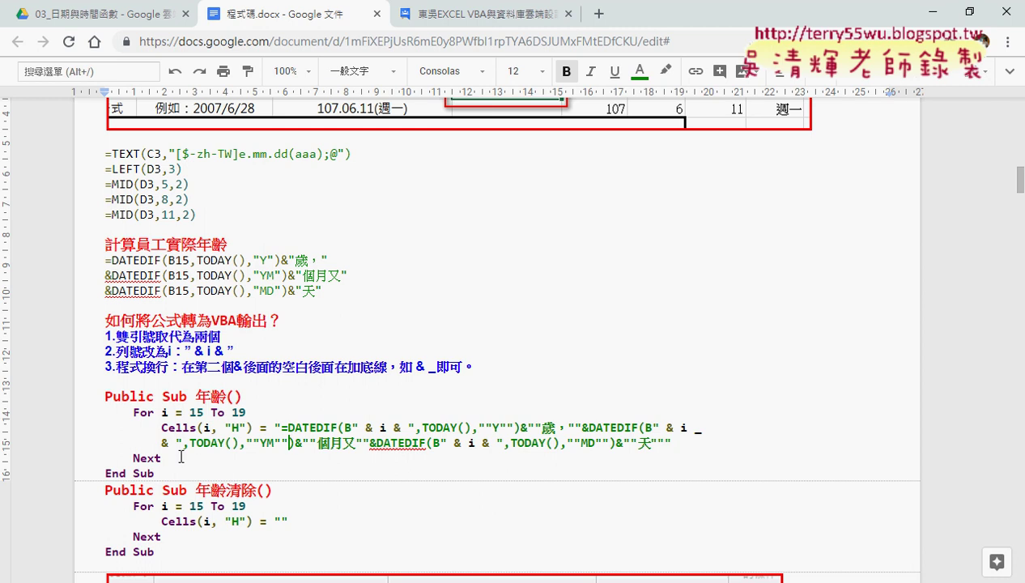
{"action": "left_click_drag", "start_coordinate": [154, 473], "coordinate": [104, 396]}
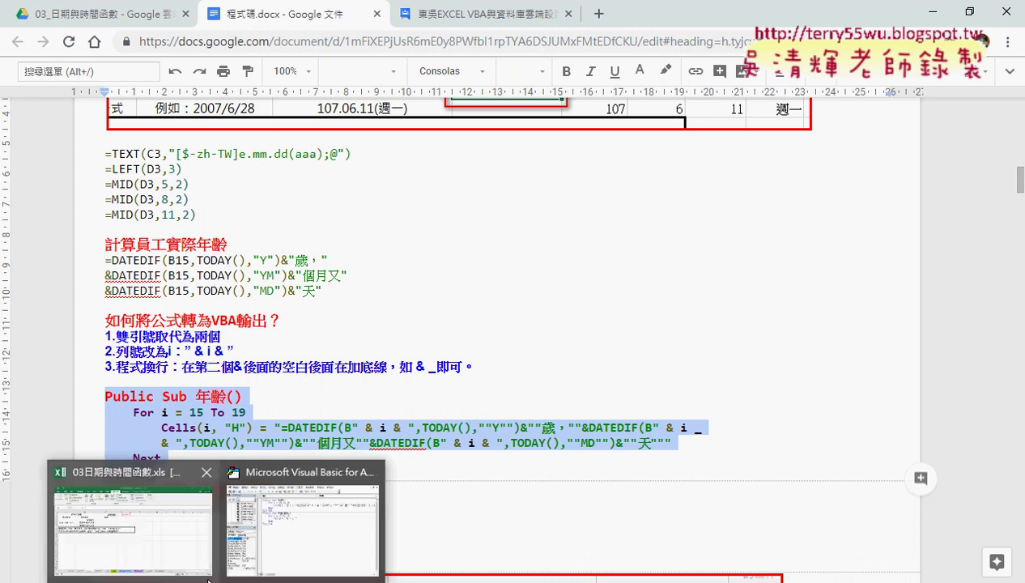
{"action": "left_click", "coordinate": [134, 526]}
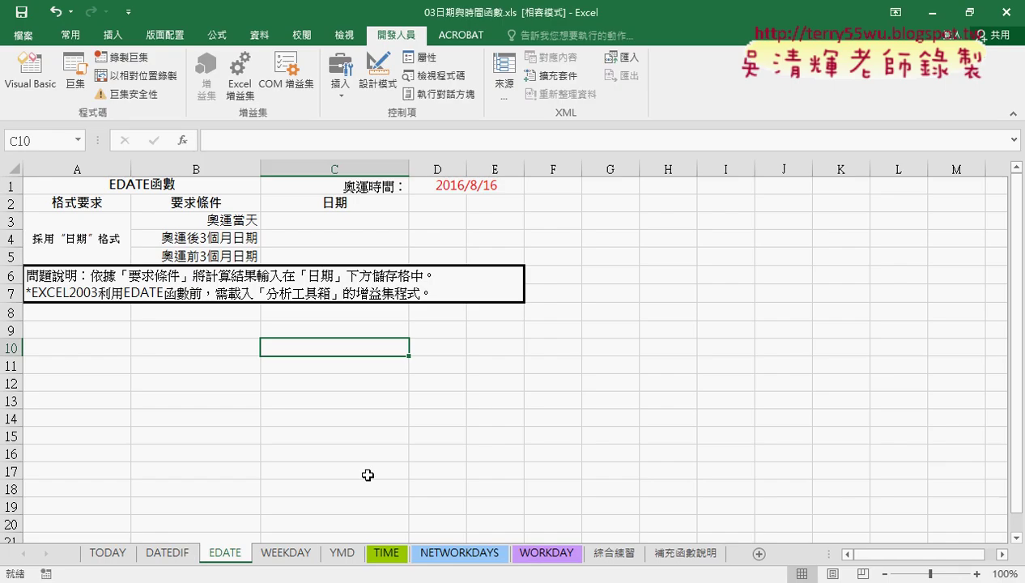
On the DATEDIF sheet, run the 年齡 macro to fill H15:H19 with ages, then open Visual Basic.
{"action": "left_click", "coordinate": [185, 554]}
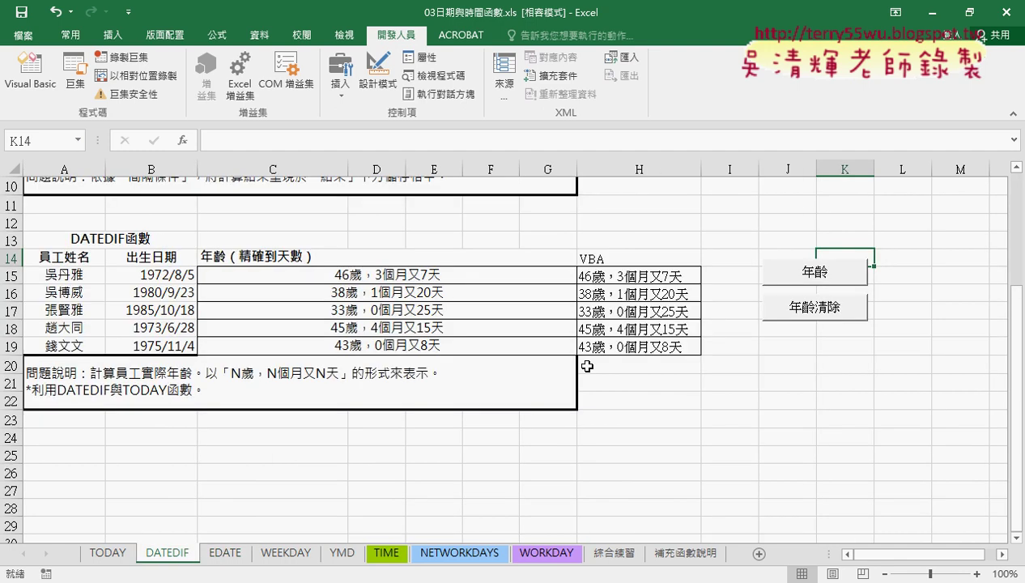
{"action": "left_click", "coordinate": [839, 284]}
{"action": "left_click", "coordinate": [828, 318]}
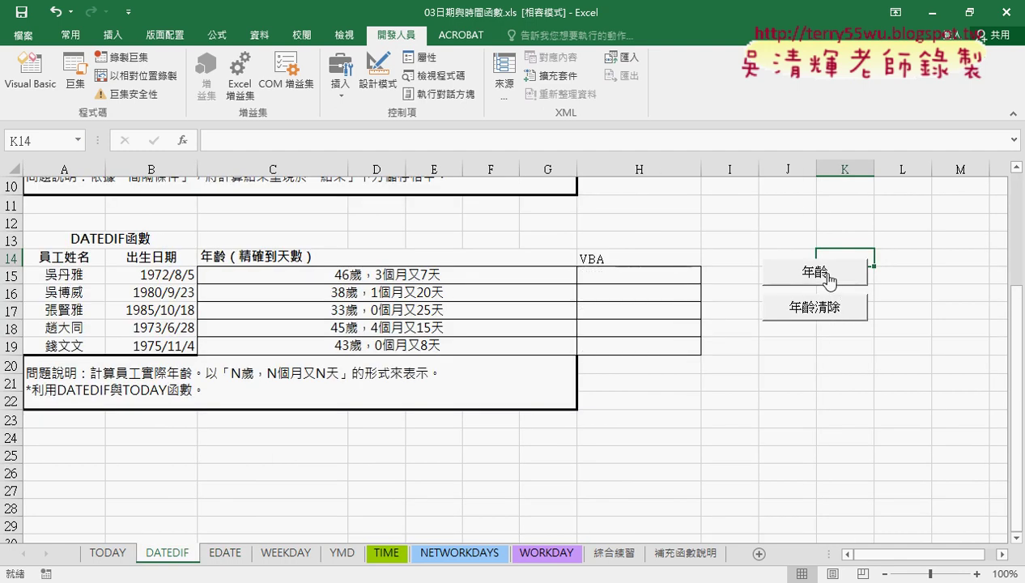
{"action": "left_click", "coordinate": [817, 279]}
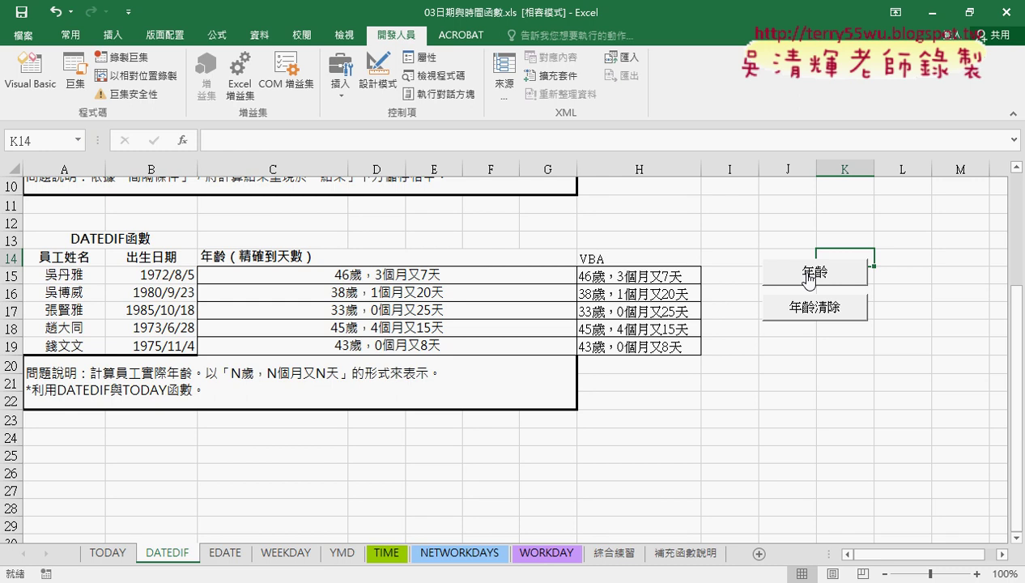
{"action": "left_click", "coordinate": [424, 276]}
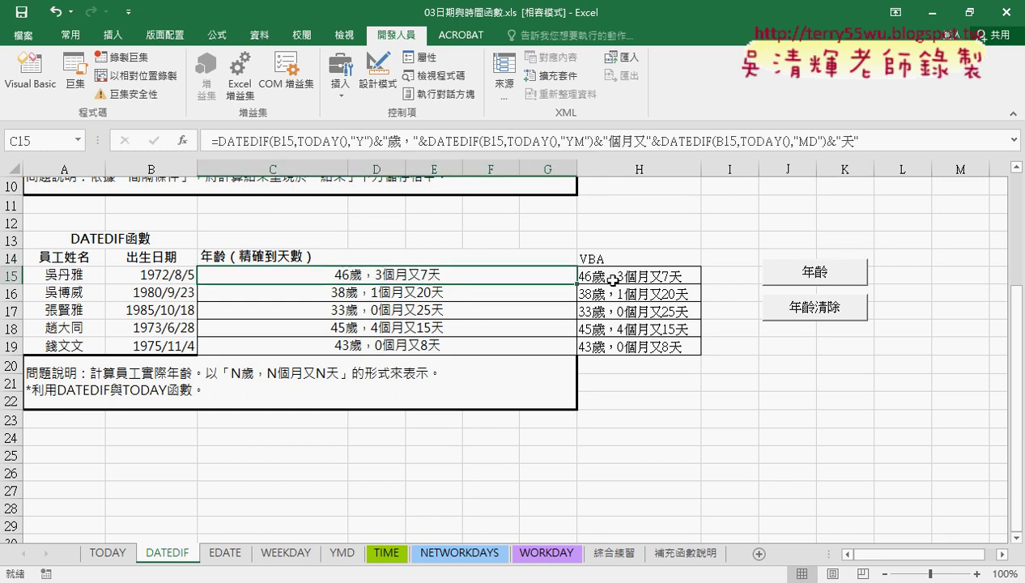
{"action": "left_click", "coordinate": [30, 77]}
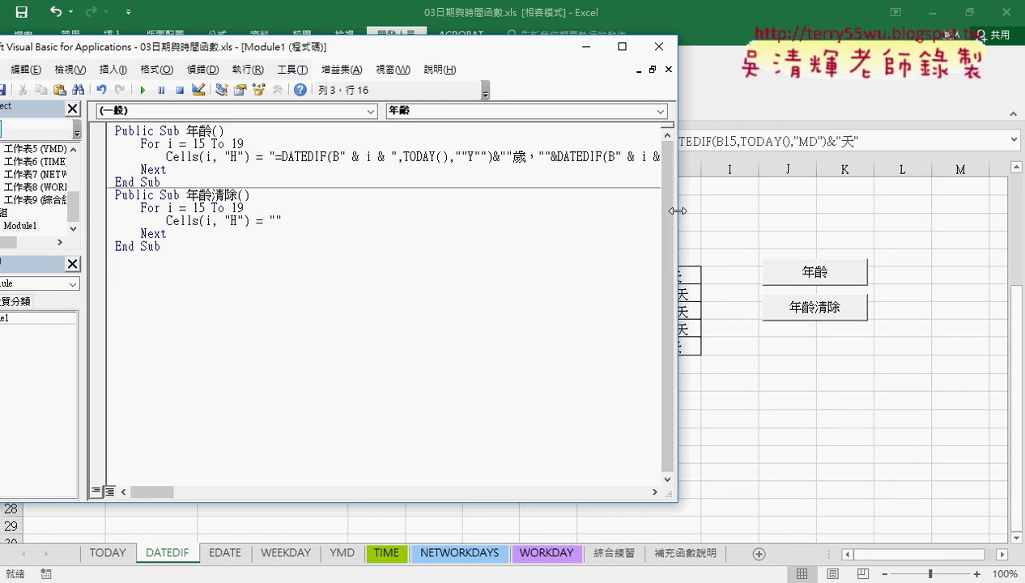
Widen the code window and try breaking the long Cells line, undoing it after the compile error.
{"action": "left_click_drag", "start_coordinate": [677, 214], "coordinate": [965, 216]}
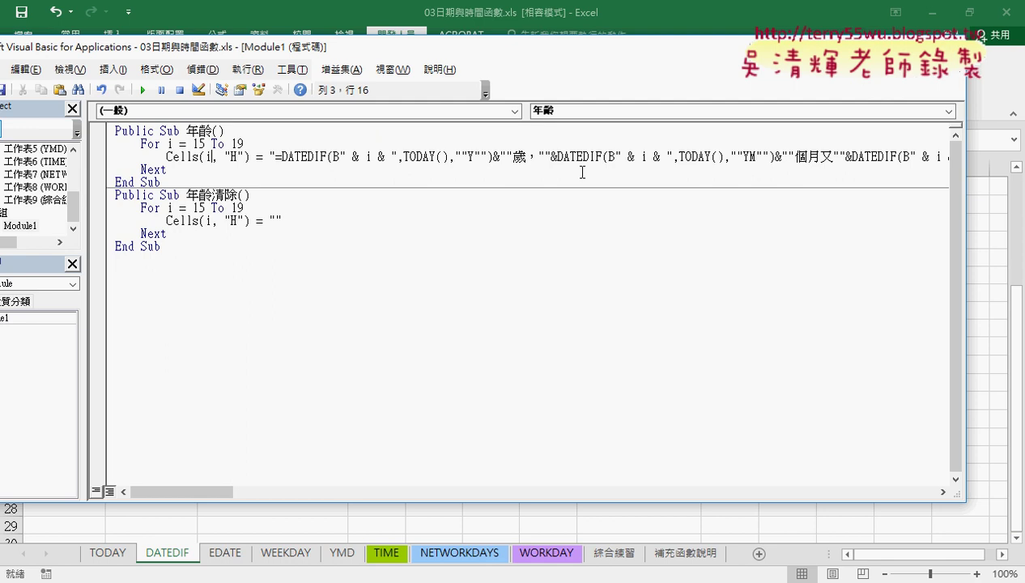
{"action": "mouse_move", "coordinate": [209, 489]}
{"action": "left_mouse_down"}
{"action": "mouse_move", "coordinate": [250, 497]}
{"action": "mouse_move", "coordinate": [210, 490]}
{"action": "left_mouse_up"}
{"action": "left_click", "coordinate": [621, 156]}
{"action": "key", "text": "Return"}
{"action": "left_click", "coordinate": [527, 319]}
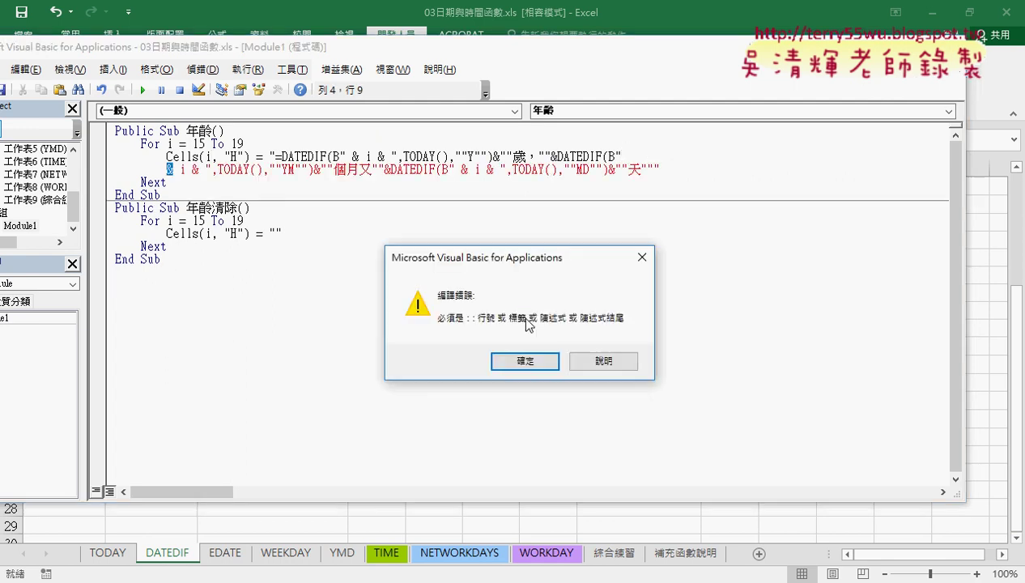
{"action": "left_click", "coordinate": [545, 362]}
{"action": "key", "text": "ctrl+z"}
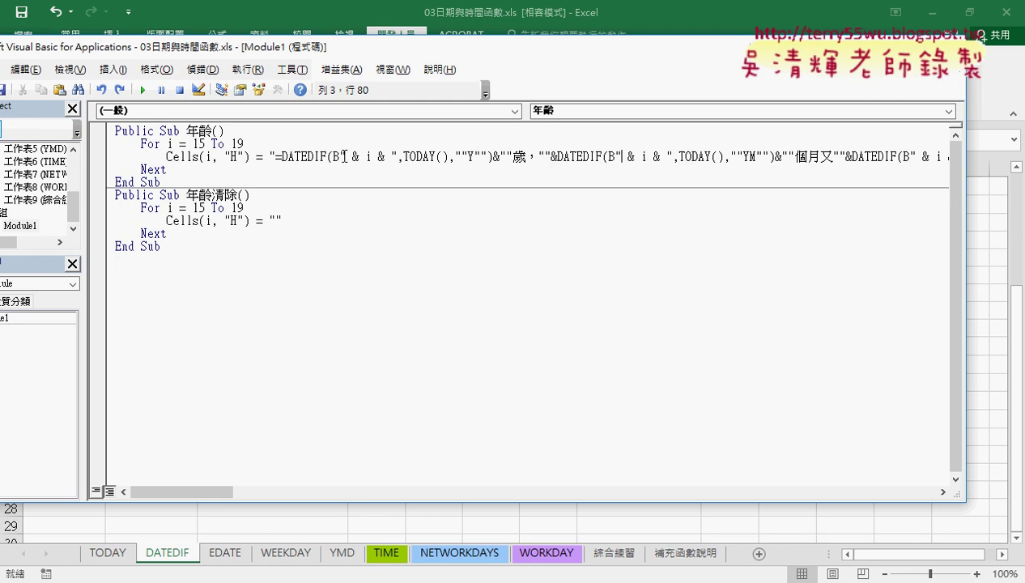
Add a ' _' continuation after the second & i & in the formula line.
{"action": "left_click_drag", "start_coordinate": [340, 157], "coordinate": [397, 157]}
{"action": "left_click", "coordinate": [397, 162]}
{"action": "left_click_drag", "start_coordinate": [385, 157], "coordinate": [391, 157]}
{"action": "left_click_drag", "start_coordinate": [658, 157], "coordinate": [666, 157]}
{"action": "left_click", "coordinate": [665, 157]}
{"action": "type", "text": "_"}
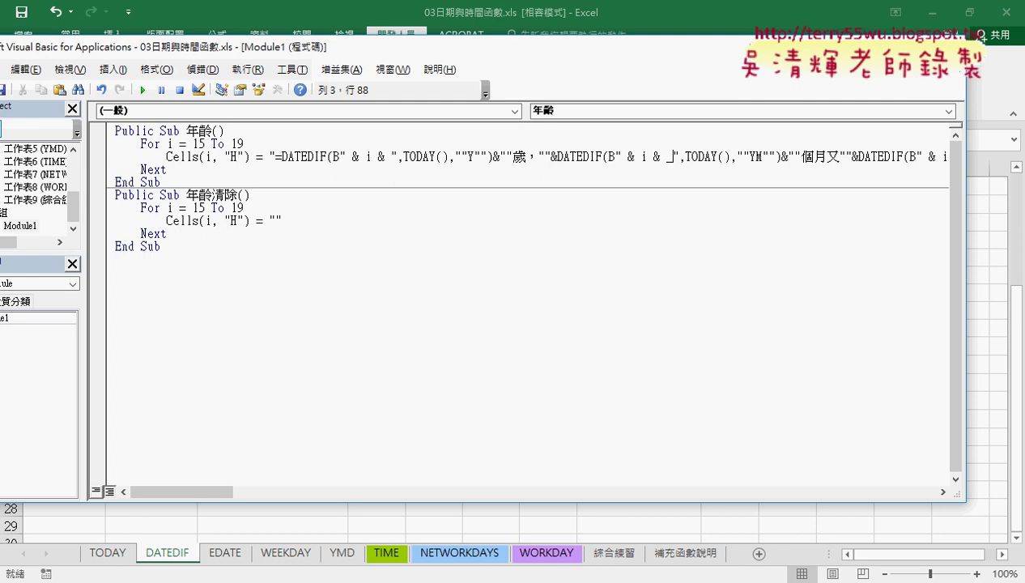
Split the Cells formula line with a ' _' continuation after the & following the second i.
{"action": "key", "text": "Return"}
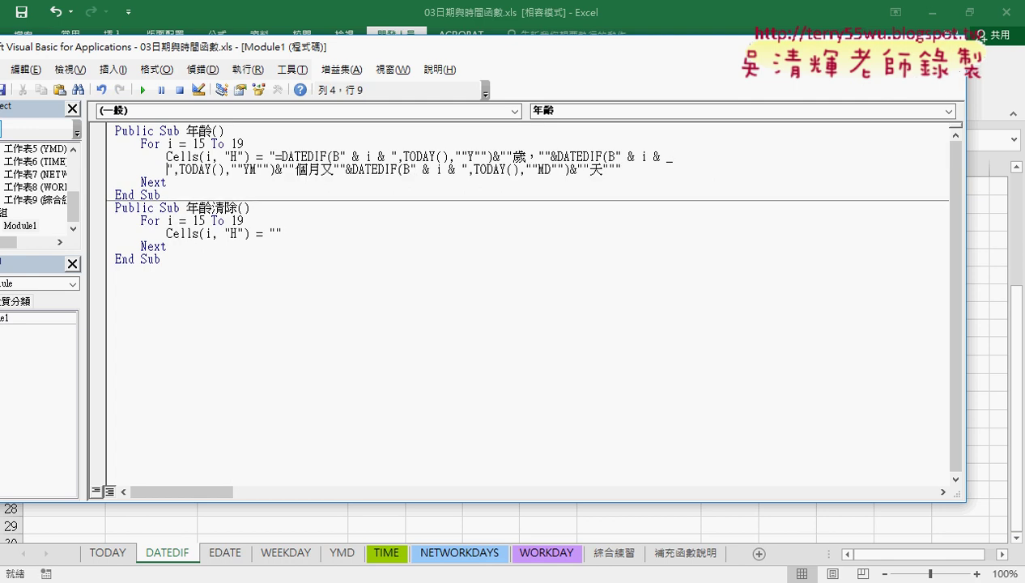
{"action": "left_click", "coordinate": [492, 388]}
{"action": "key", "text": "ctrl+z"}
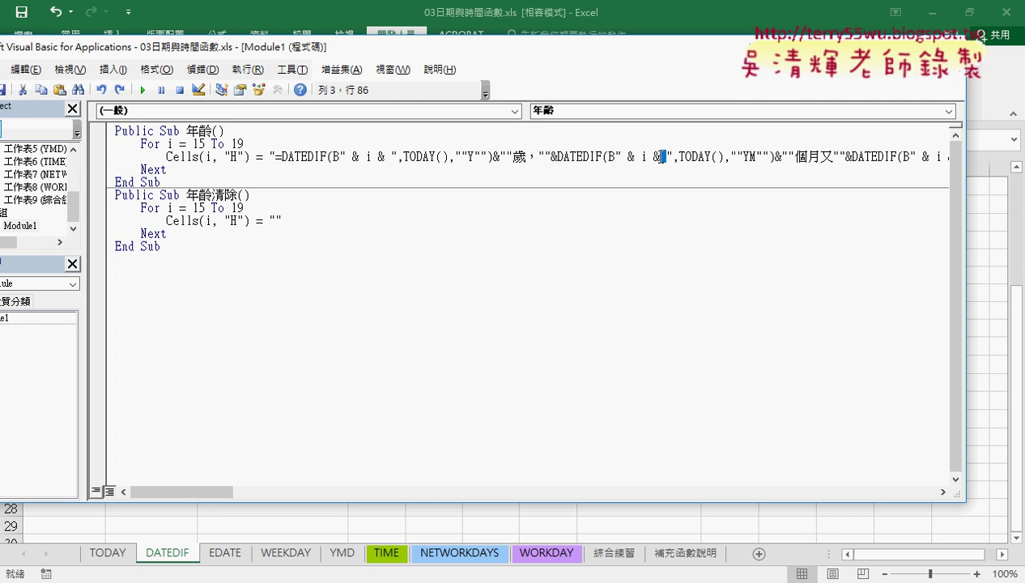
{"action": "left_click_drag", "start_coordinate": [665, 155], "coordinate": [653, 156]}
{"action": "key", "text": "Right"}
{"action": "type", "text": "_"}
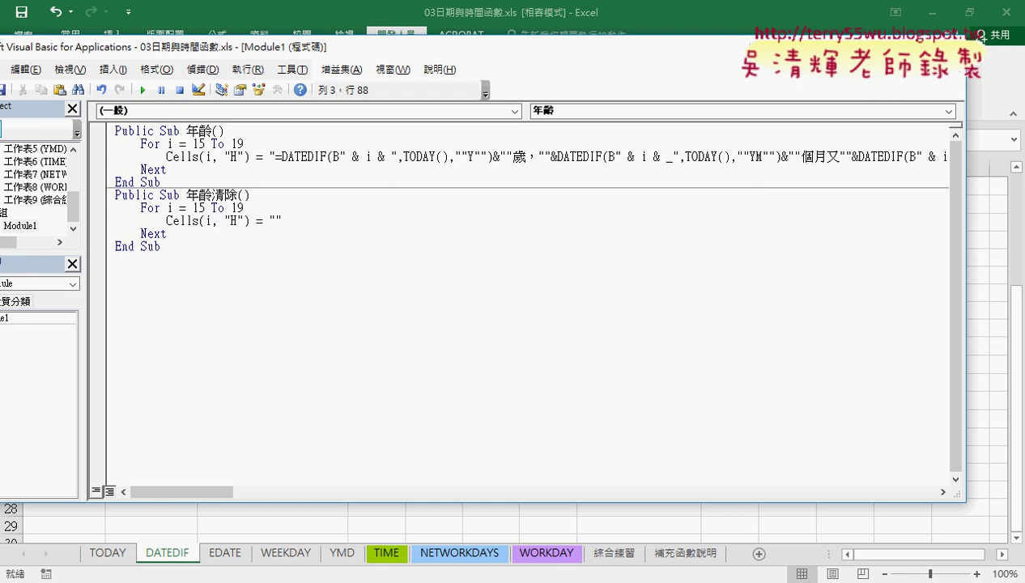
{"action": "key", "text": "Return"}
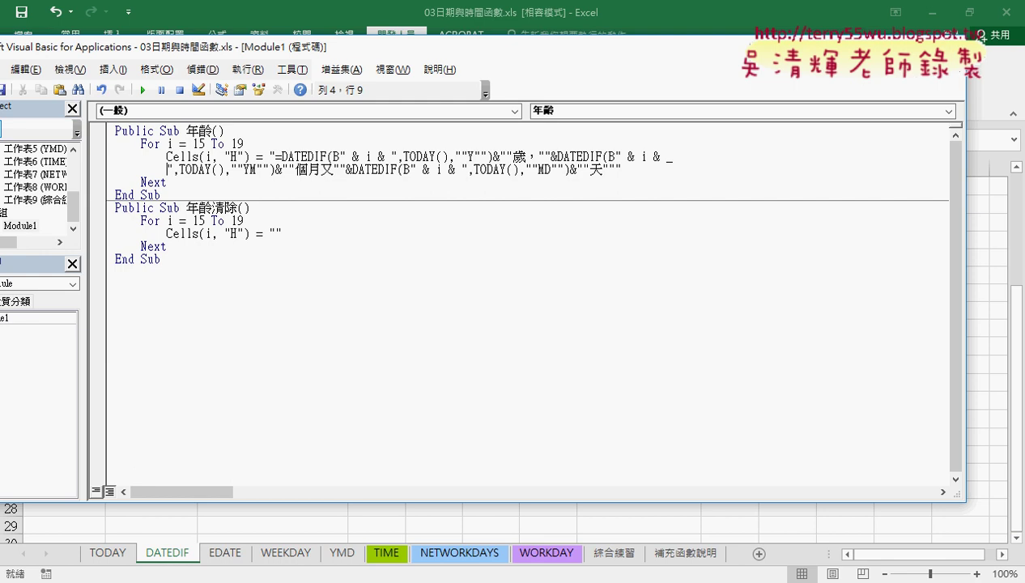
Add further ' _' continuations, splitting line 4 before ,TODAY(), then return to Excel with Alt+F11.
{"action": "double_click", "coordinate": [454, 169]}
{"action": "type", "text": "& _"}
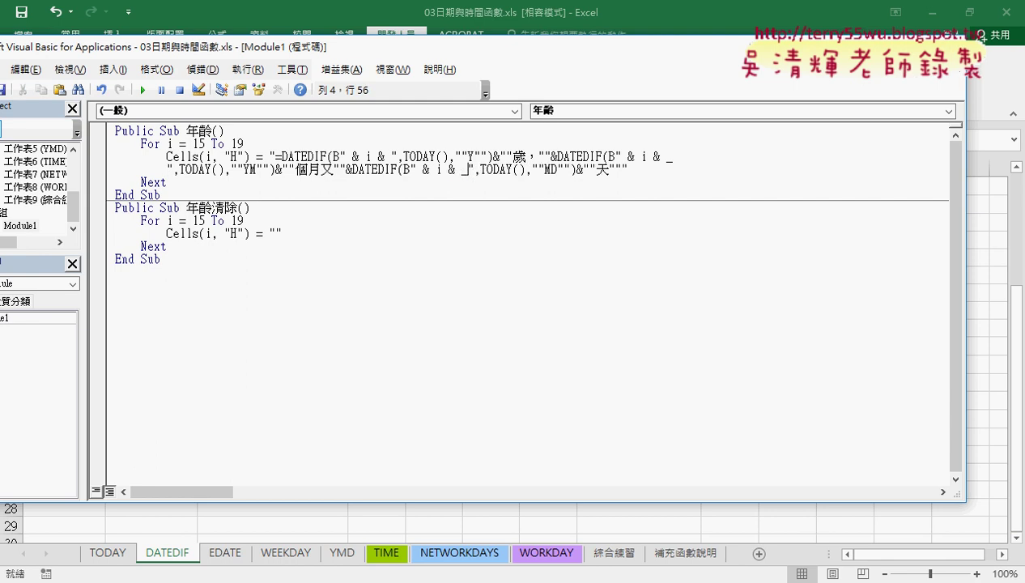
{"action": "key", "text": "Return"}
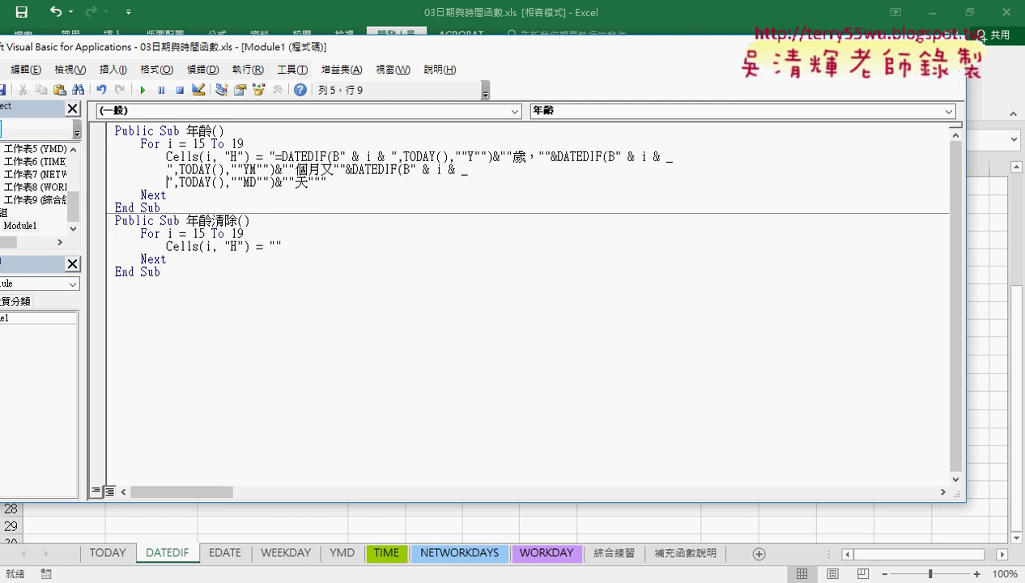
{"action": "left_click", "coordinate": [509, 332]}
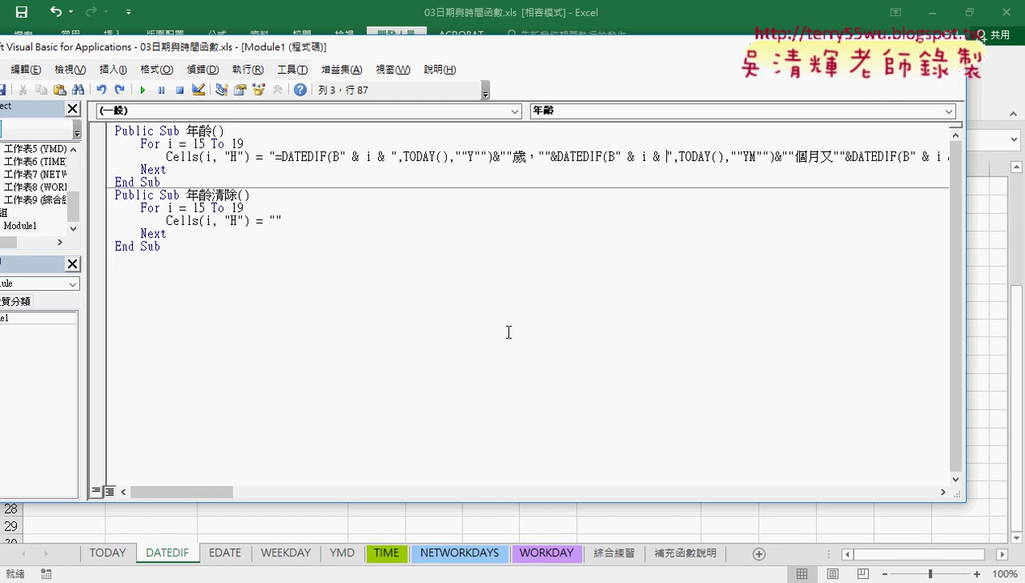
{"action": "type", "text": "_"}
{"action": "key", "text": "Return"}
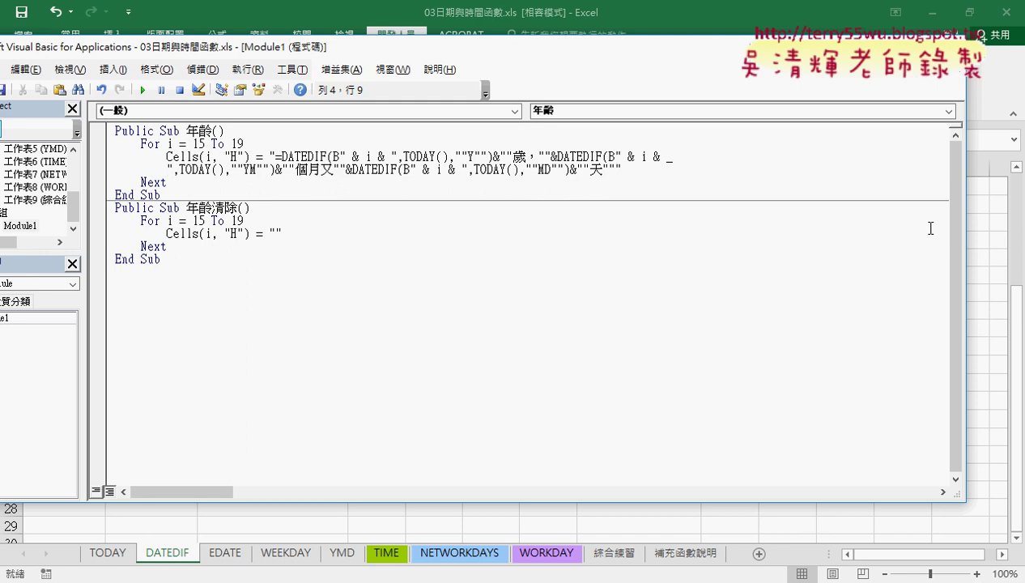
{"action": "key", "text": "alt+F11"}
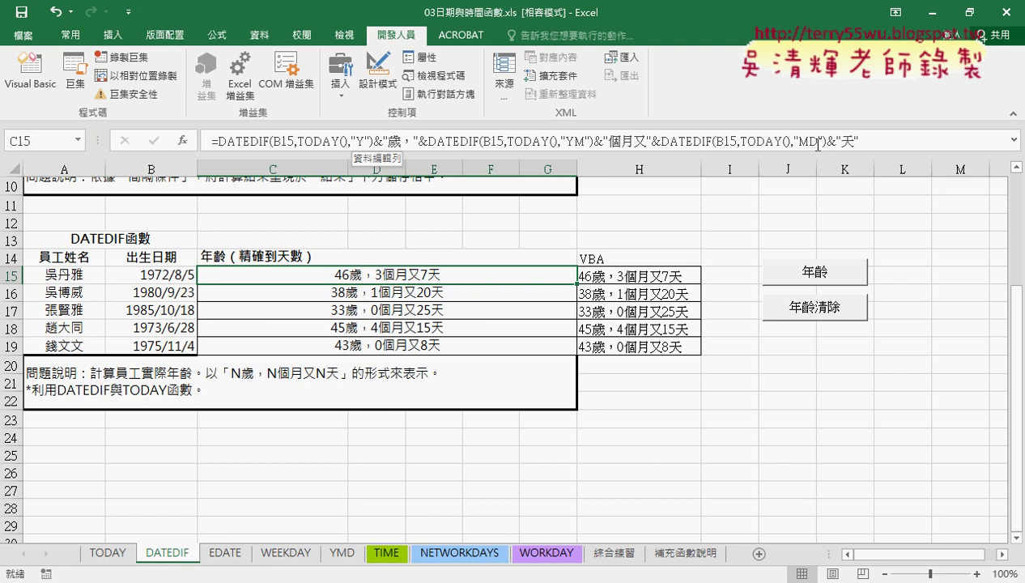
{"action": "left_click", "coordinate": [30, 77]}
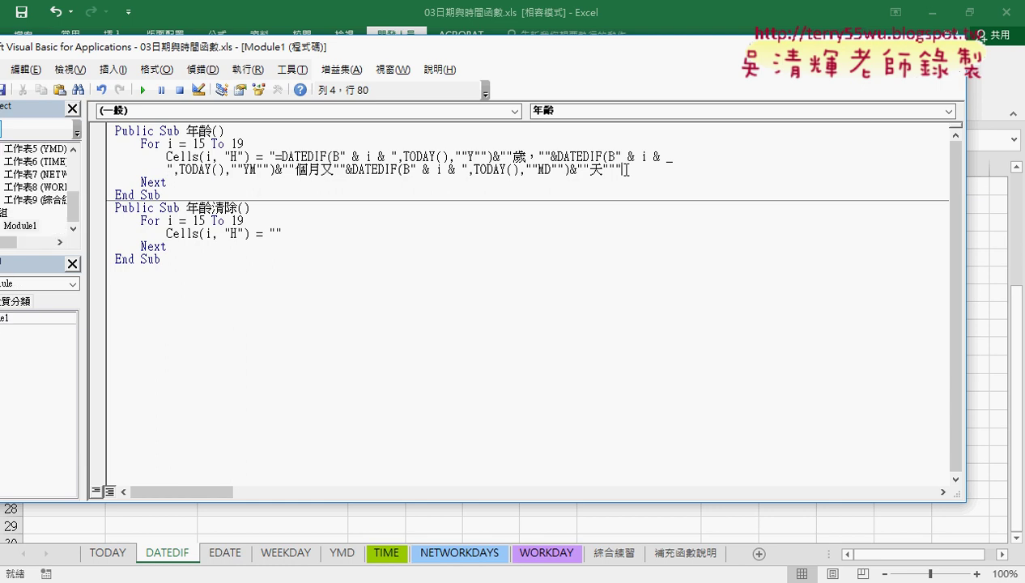
{"action": "mouse_move", "coordinate": [622, 169]}
{"action": "left_mouse_down"}
{"action": "mouse_move", "coordinate": [340, 156]}
{"action": "mouse_move", "coordinate": [276, 164]}
{"action": "left_mouse_up"}
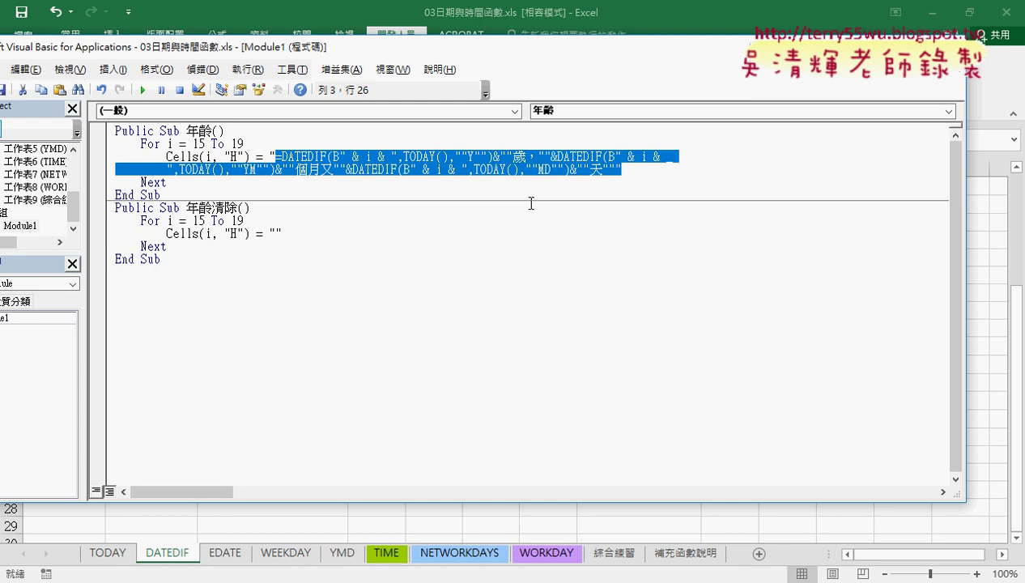
{"action": "left_click", "coordinate": [623, 170]}
{"action": "left_click_drag", "start_coordinate": [617, 170], "coordinate": [274, 157]}
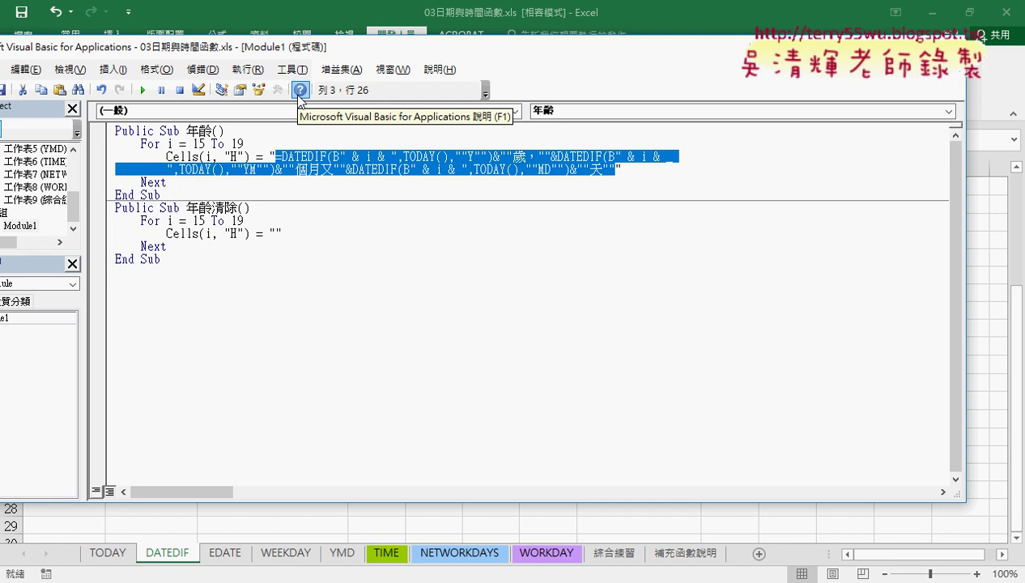
{"action": "left_click", "coordinate": [944, 46]}
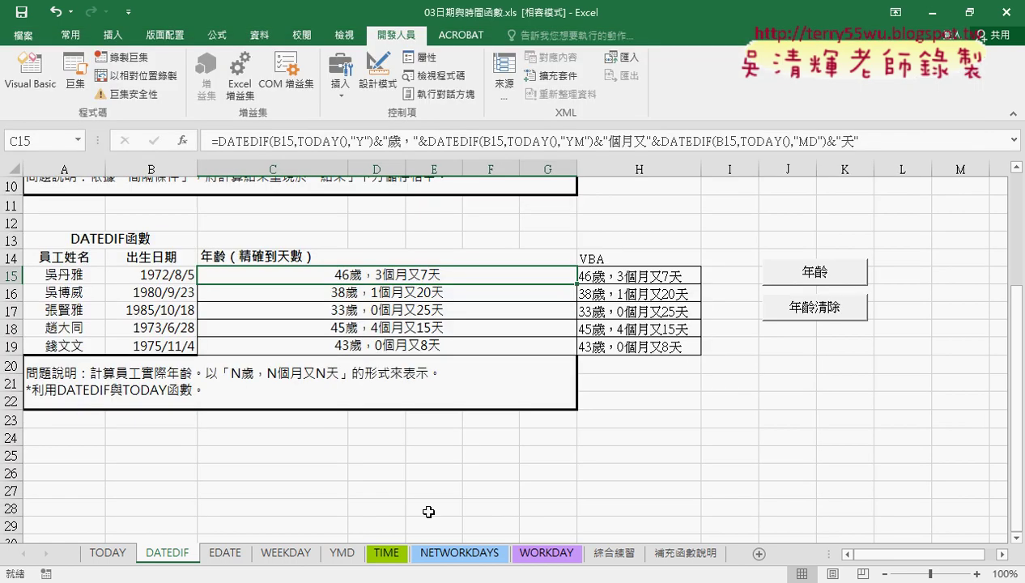
On the EDATE sheet, change the Olympic date in D1 from 2016/8/16 to 2020/8/16.
{"action": "left_click", "coordinate": [226, 554]}
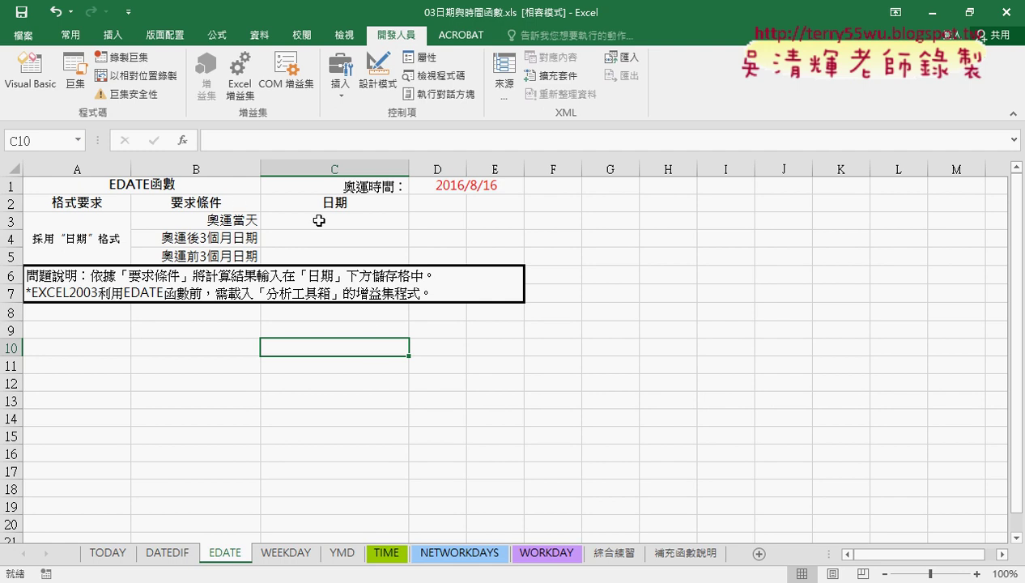
{"action": "left_click", "coordinate": [473, 186]}
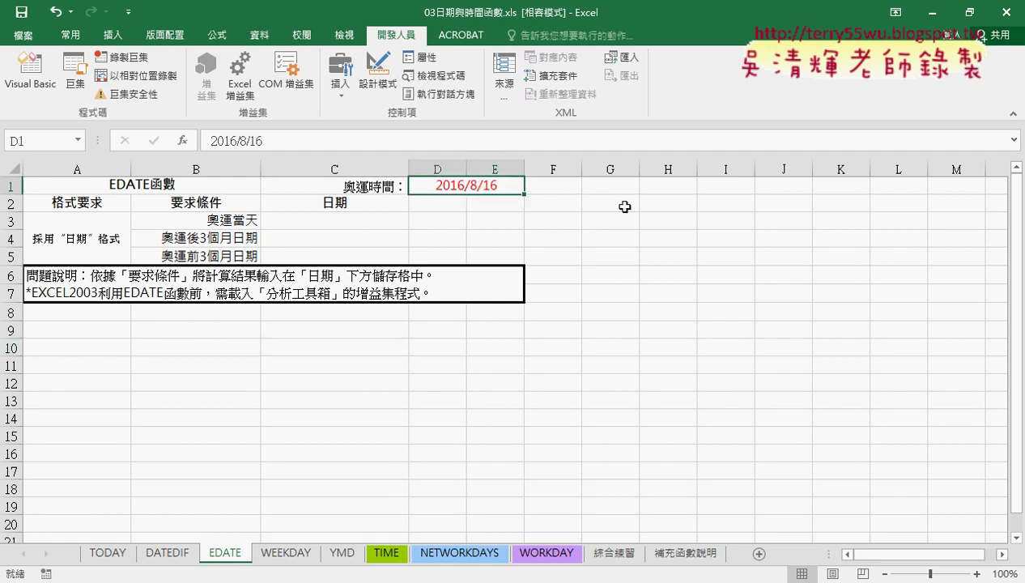
{"action": "double_click", "coordinate": [459, 186]}
{"action": "left_click_drag", "start_coordinate": [452, 185], "coordinate": [465, 185]}
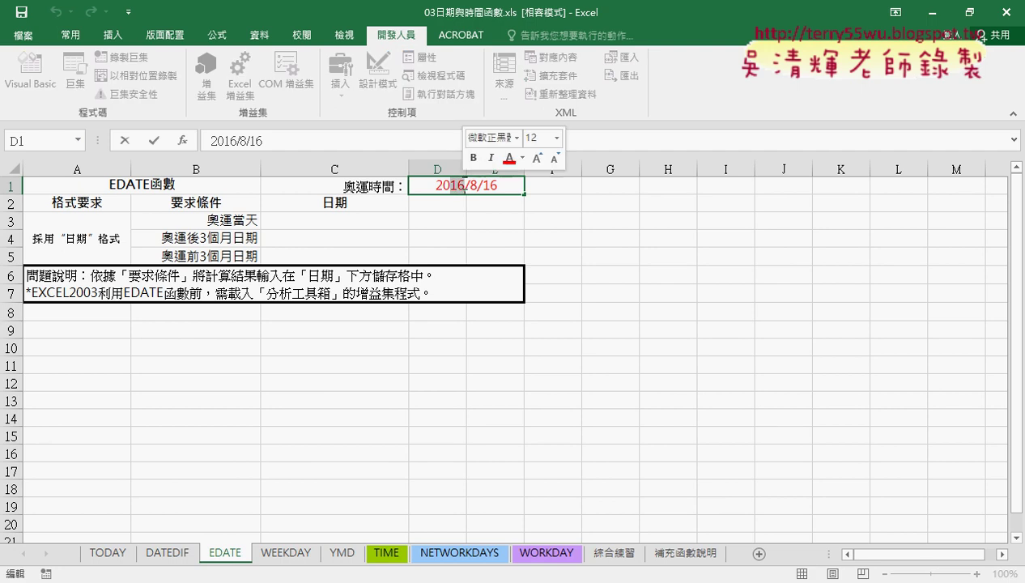
{"action": "type", "text": "20"}
{"action": "key", "text": "Return"}
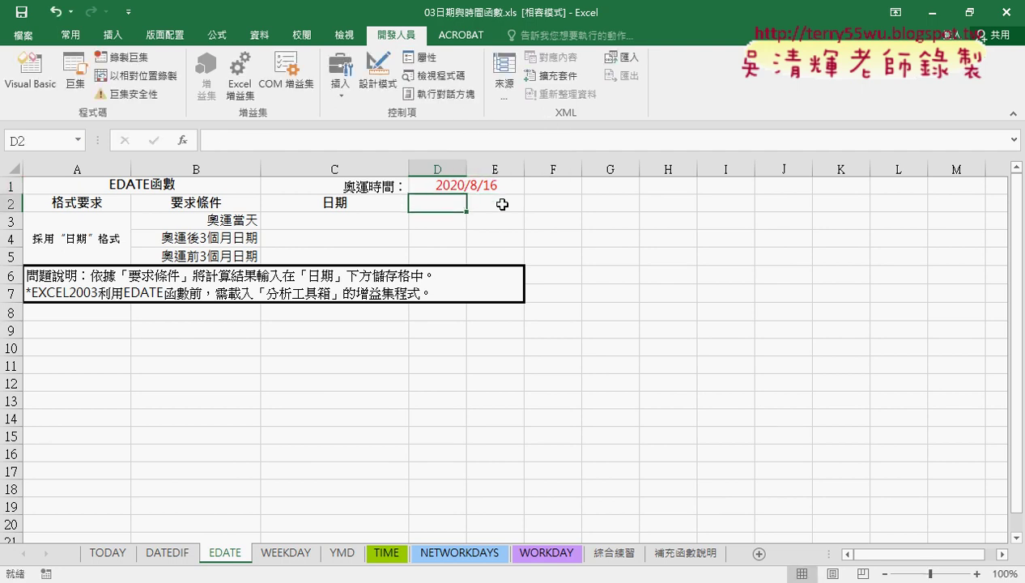
Make C3 show the same Olympic date with the formula =D1.
{"action": "left_click", "coordinate": [347, 218]}
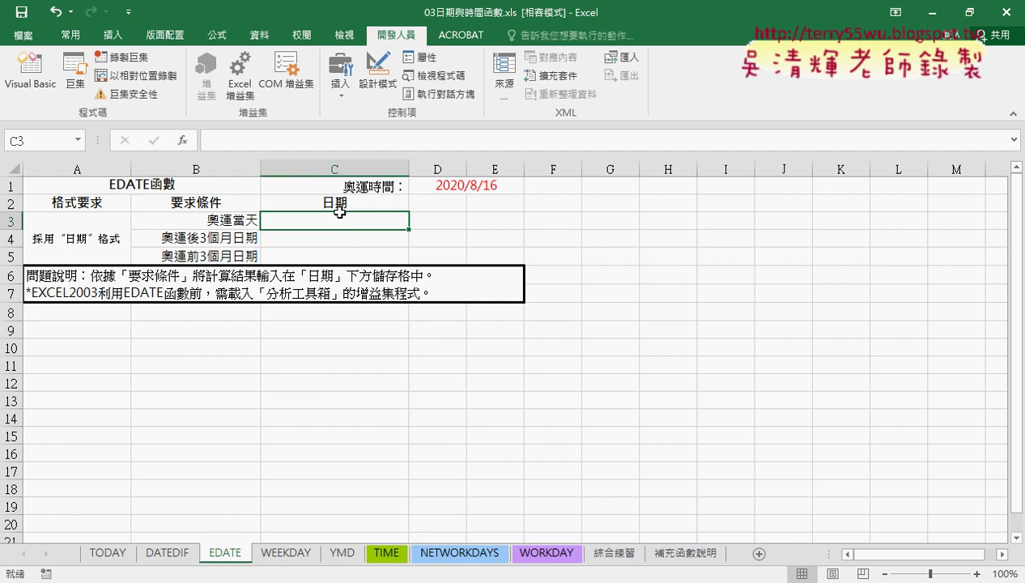
{"action": "left_click", "coordinate": [253, 141]}
{"action": "type", "text": "="}
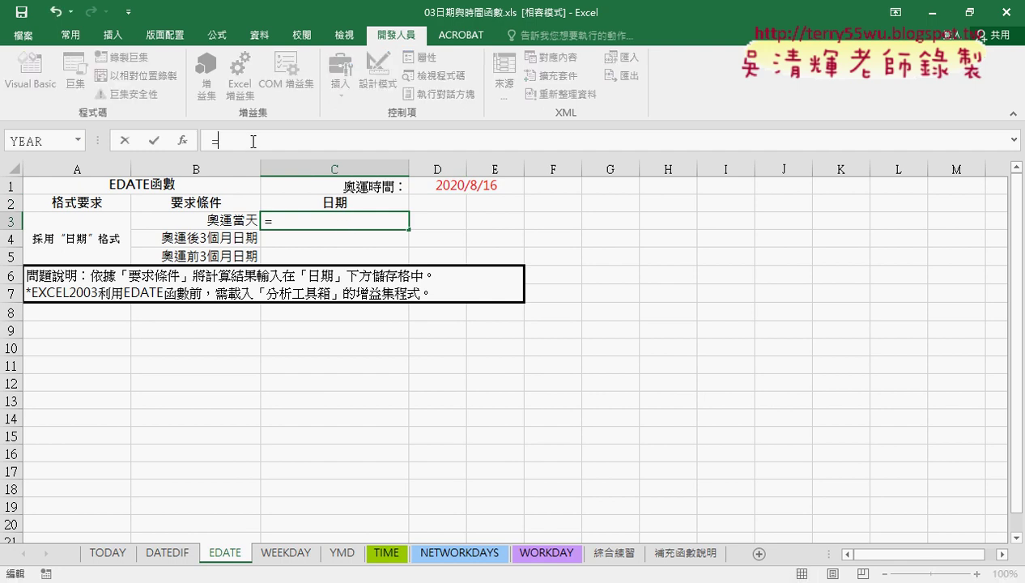
{"action": "left_click", "coordinate": [468, 185]}
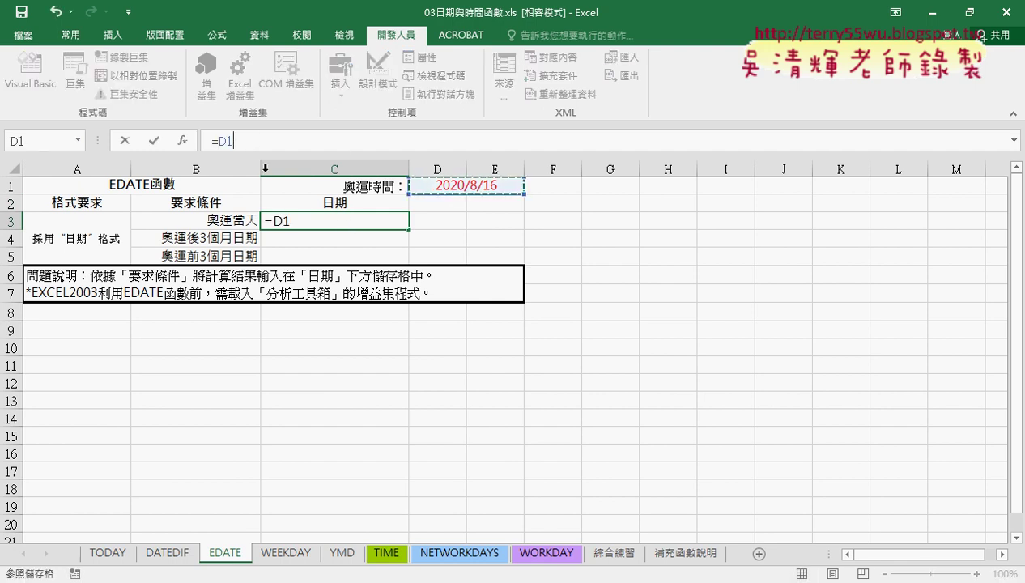
{"action": "left_click", "coordinate": [154, 140]}
{"action": "left_click", "coordinate": [341, 238]}
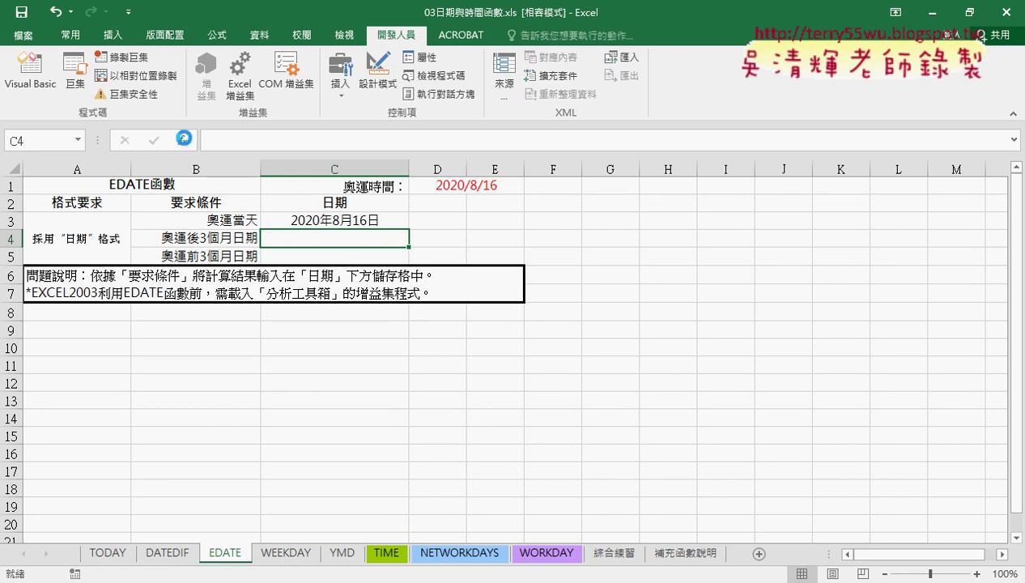
Insert the DATE function in C4 with YEAR(C3) and MONTH(C3) as its year and month arguments.
{"action": "left_click", "coordinate": [183, 140]}
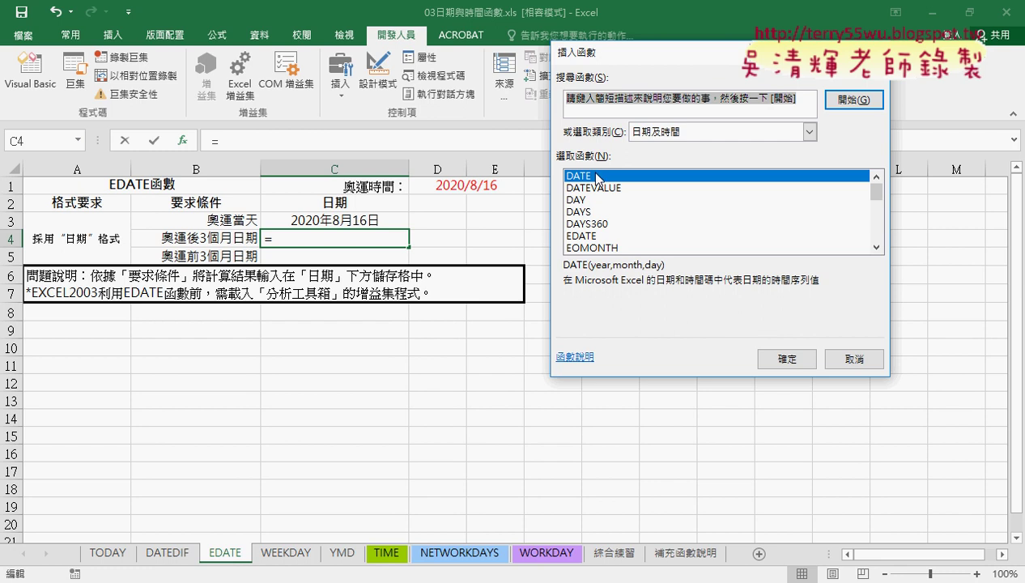
{"action": "left_click", "coordinate": [802, 131]}
{"action": "left_click", "coordinate": [653, 154]}
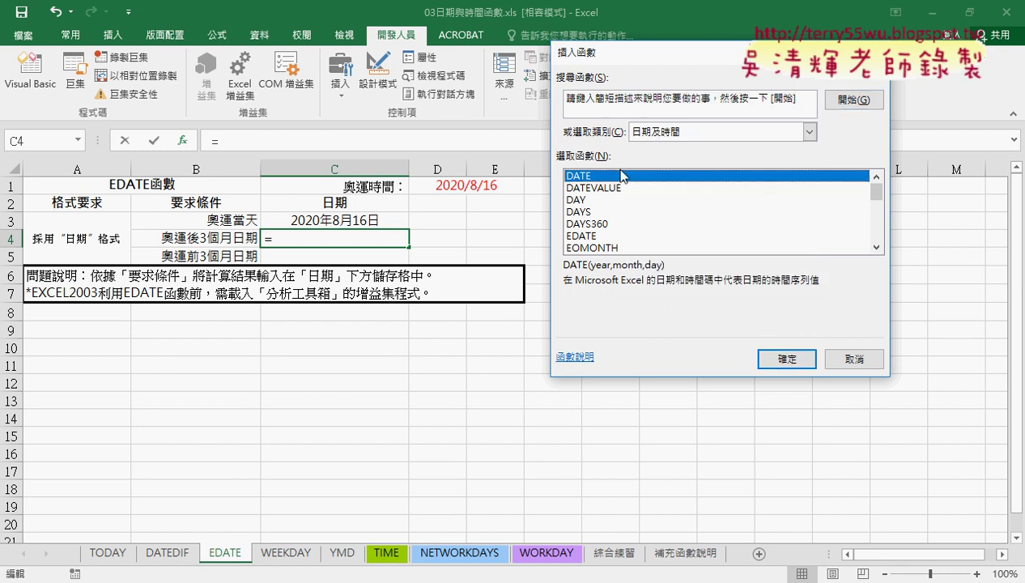
{"action": "left_click", "coordinate": [766, 356]}
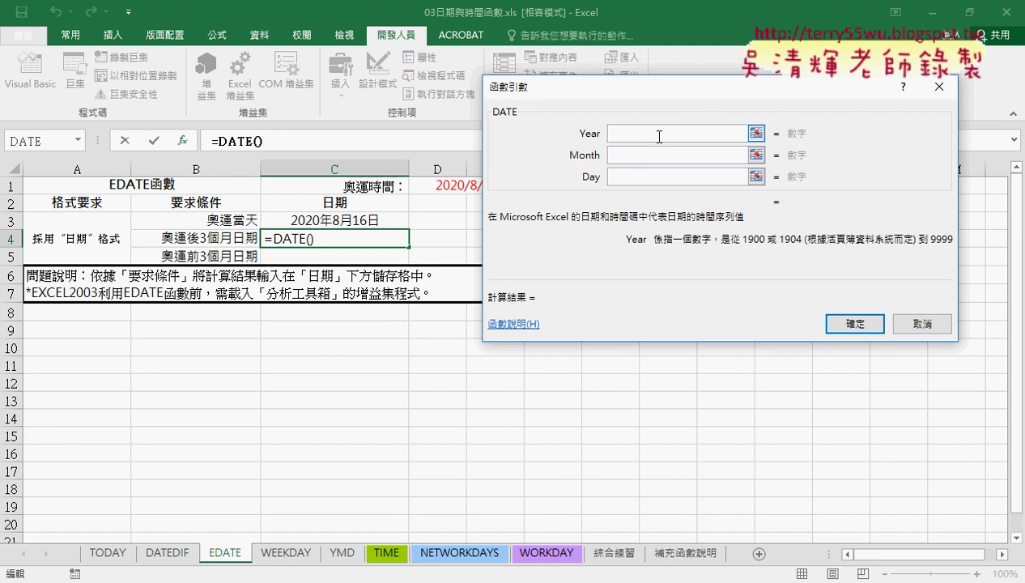
{"action": "type", "text": "yea"}
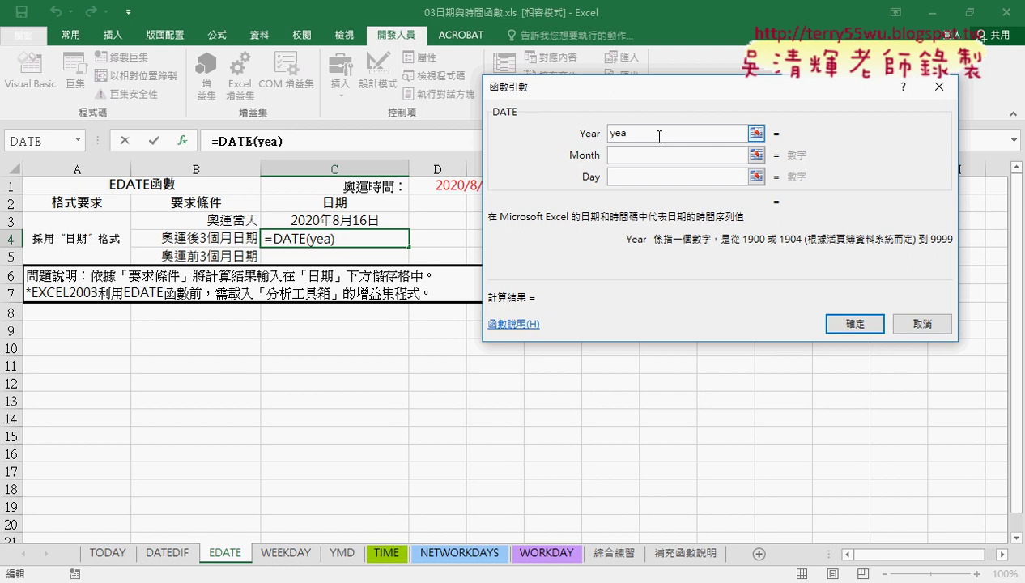
{"action": "type", "text": "r("}
{"action": "left_click", "coordinate": [352, 223]}
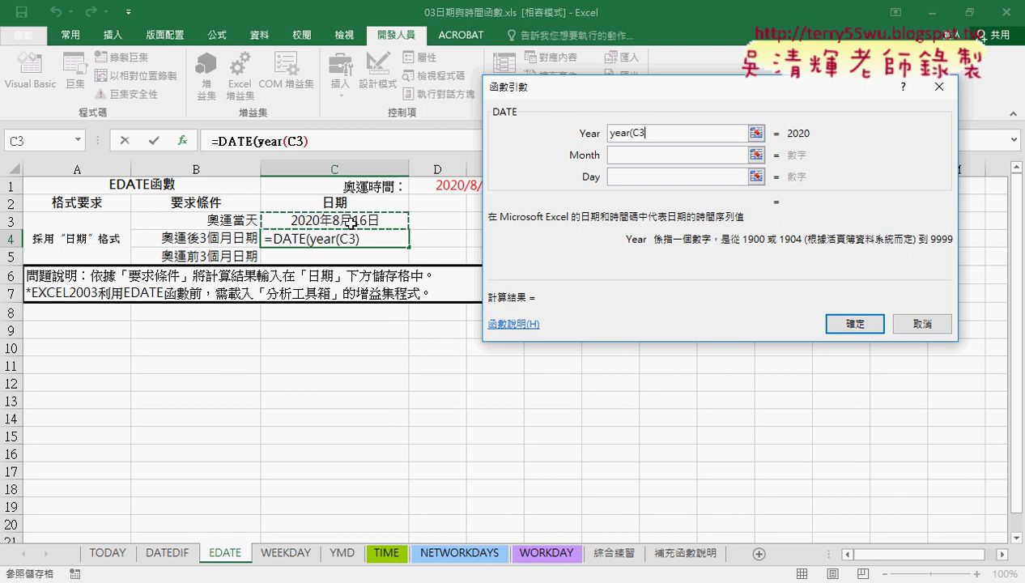
{"action": "type", "text": ")"}
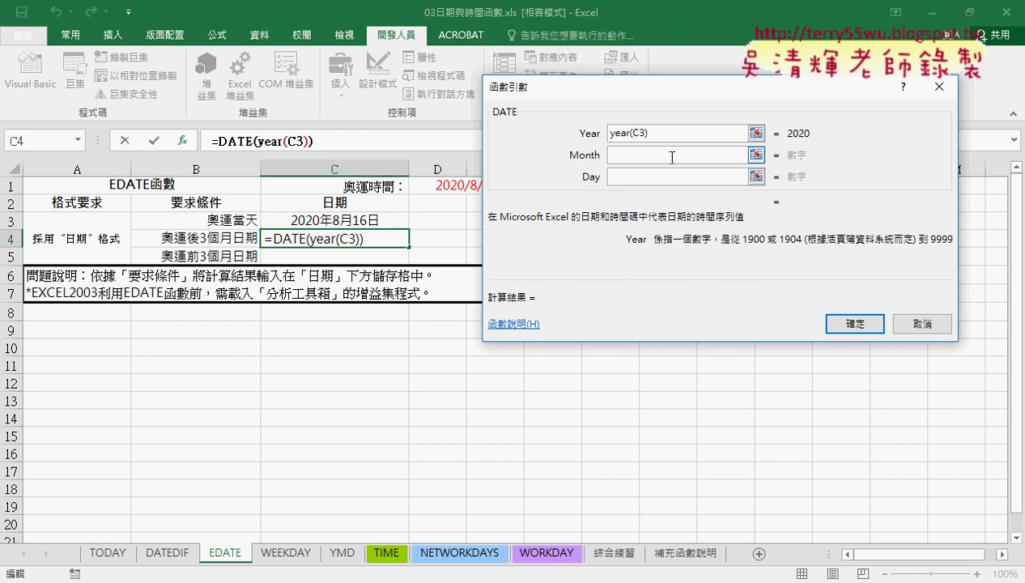
{"action": "left_click", "coordinate": [666, 161]}
{"action": "type", "text": "mon"}
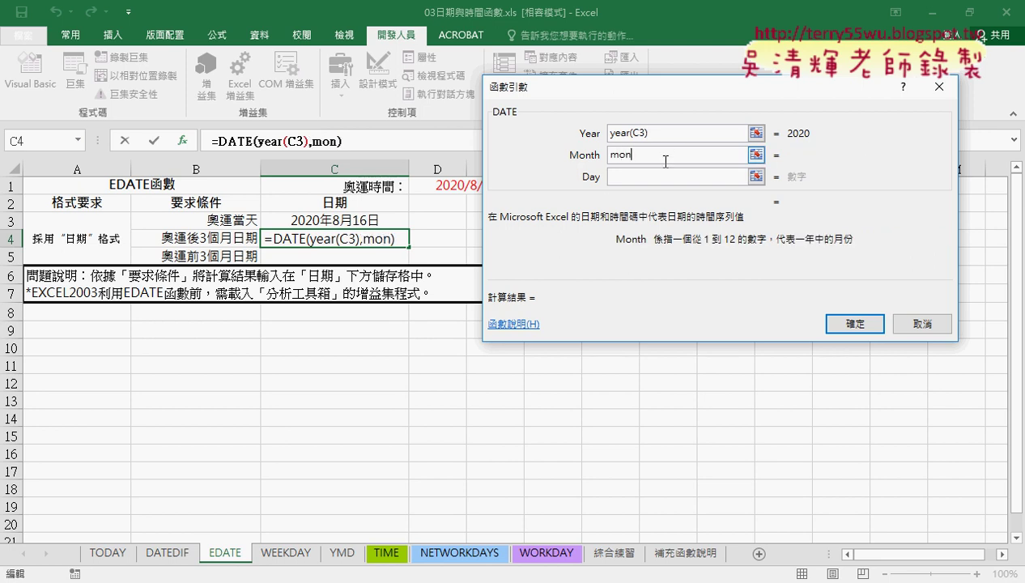
{"action": "type", "text": "th("}
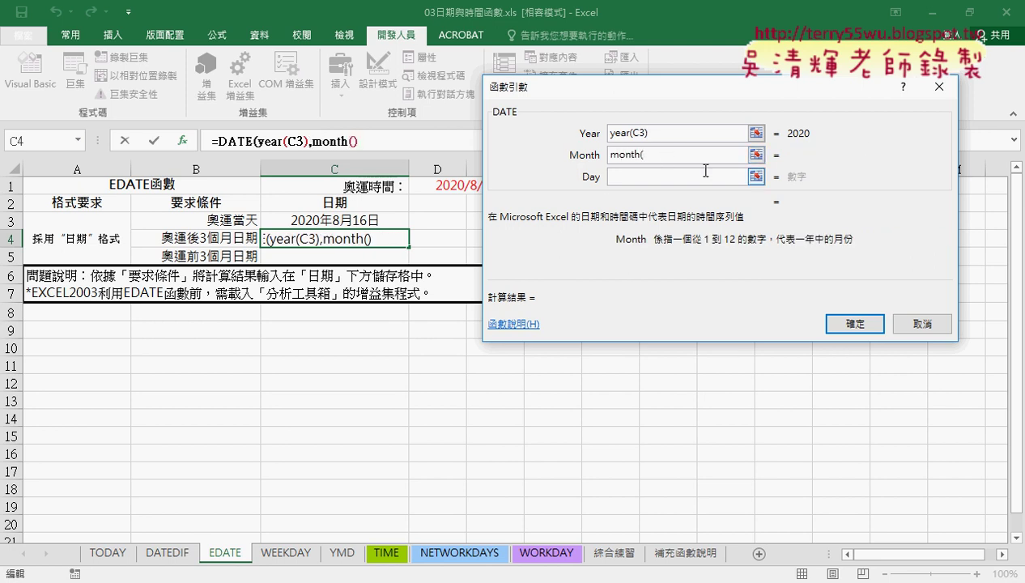
{"action": "left_click", "coordinate": [381, 220]}
{"action": "type", "text": ")"}
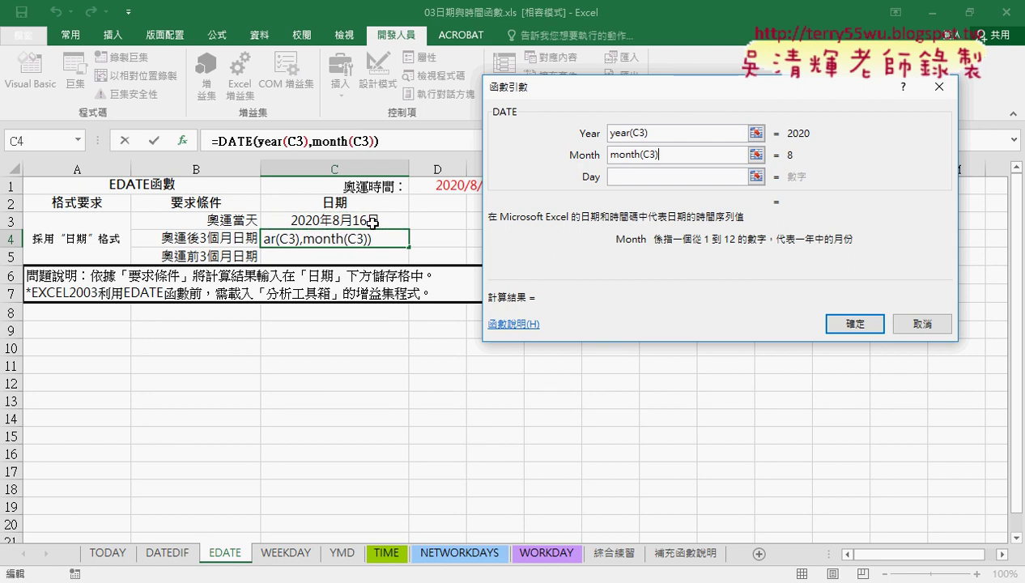
Set the day to DAY(C3), add +3 to the month, and confirm to show 2020年11月16日.
{"action": "left_click", "coordinate": [741, 176]}
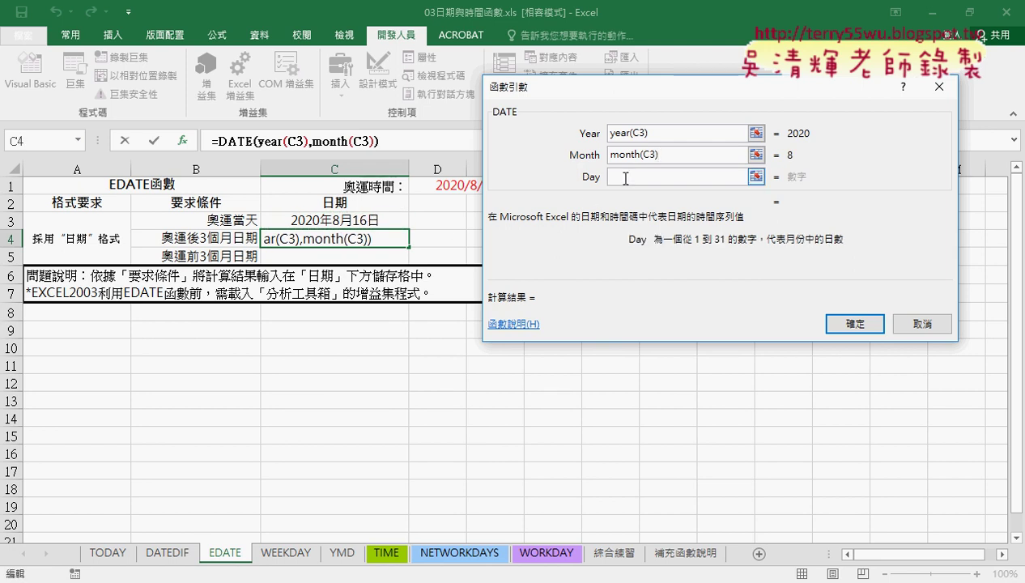
{"action": "type", "text": "day("}
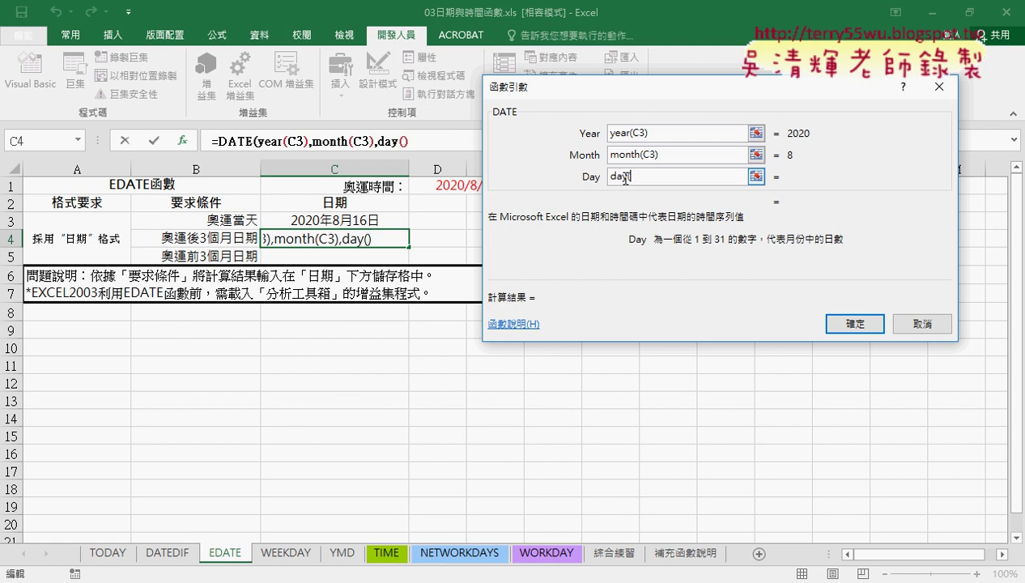
{"action": "left_click", "coordinate": [365, 218]}
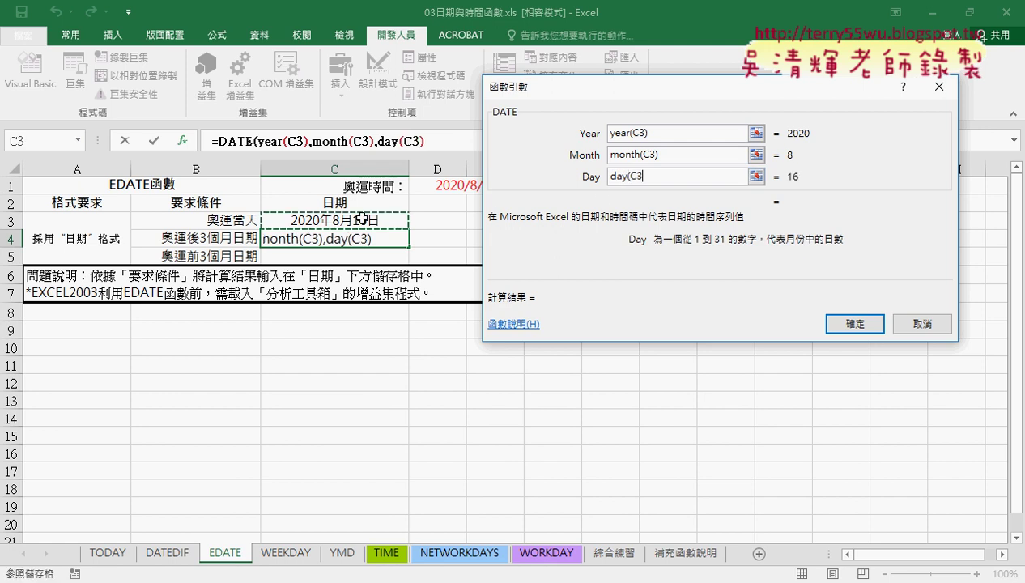
{"action": "type", "text": ")"}
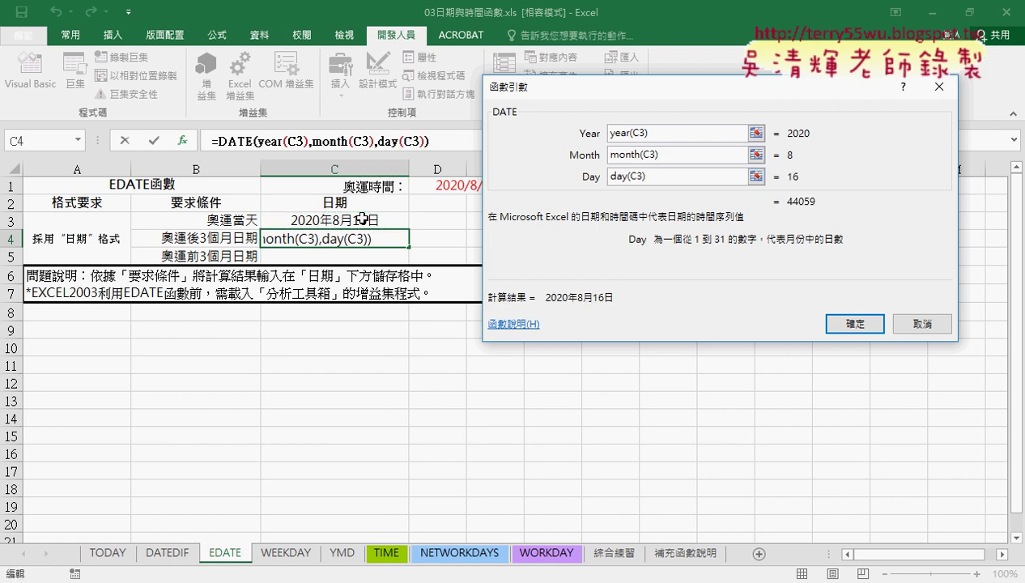
{"action": "left_click", "coordinate": [665, 156]}
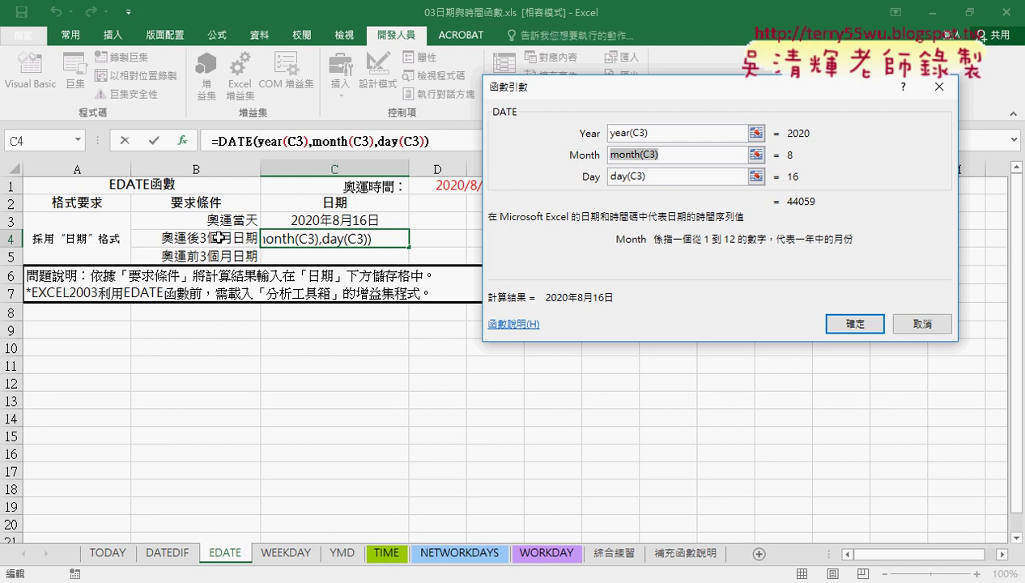
{"action": "left_click", "coordinate": [689, 158]}
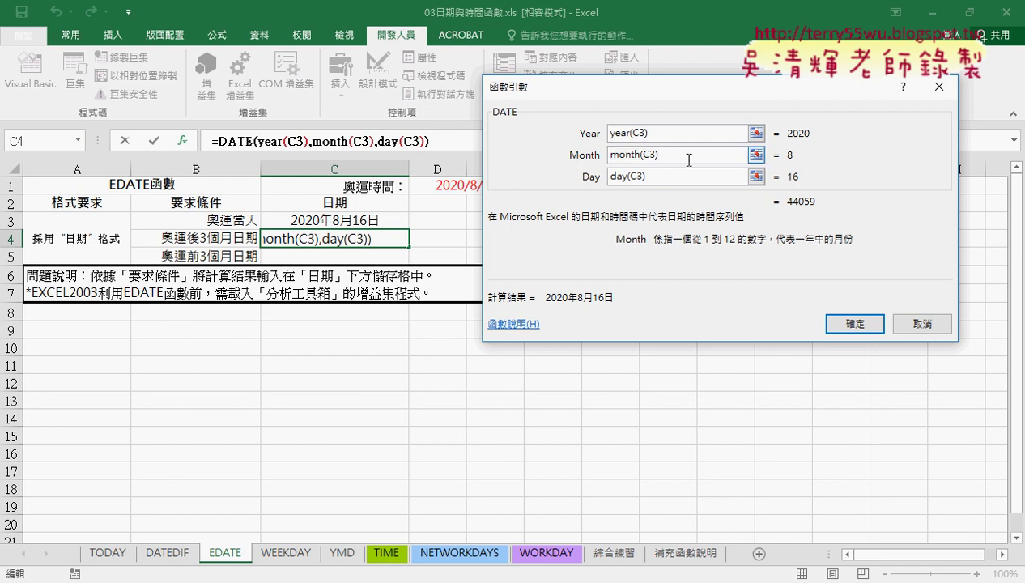
{"action": "type", "text": "+"}
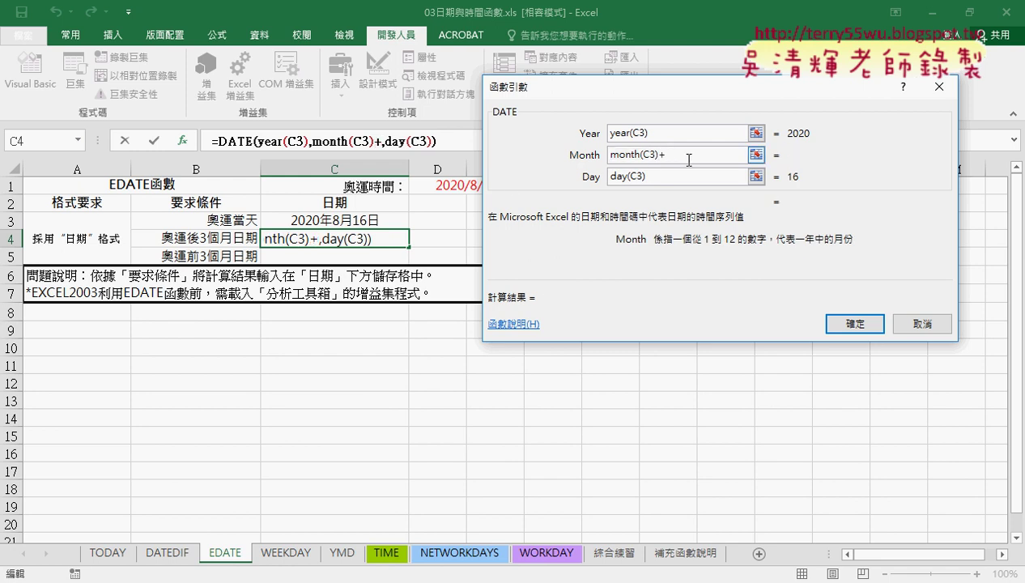
{"action": "type", "text": "3"}
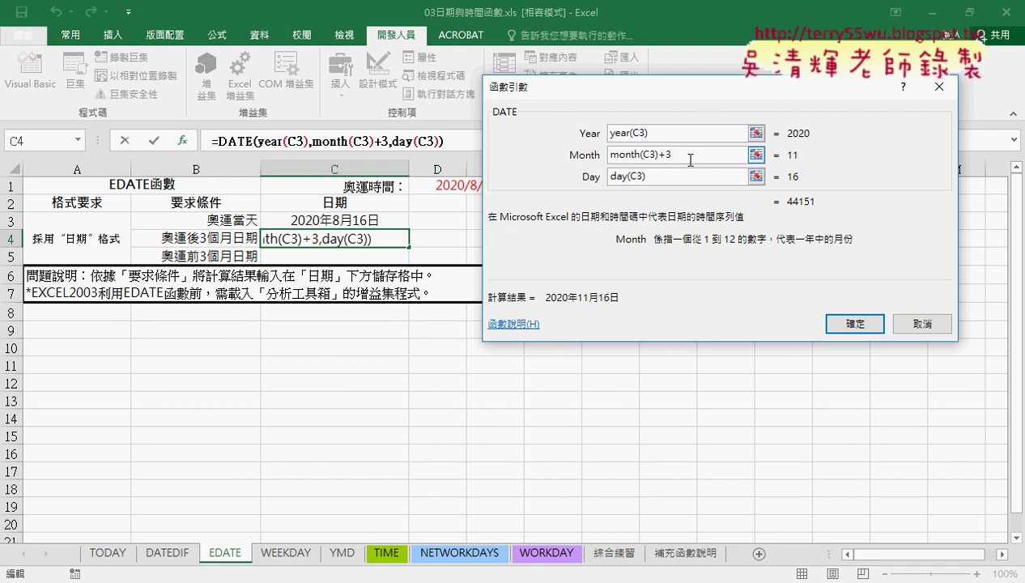
{"action": "left_click", "coordinate": [852, 315]}
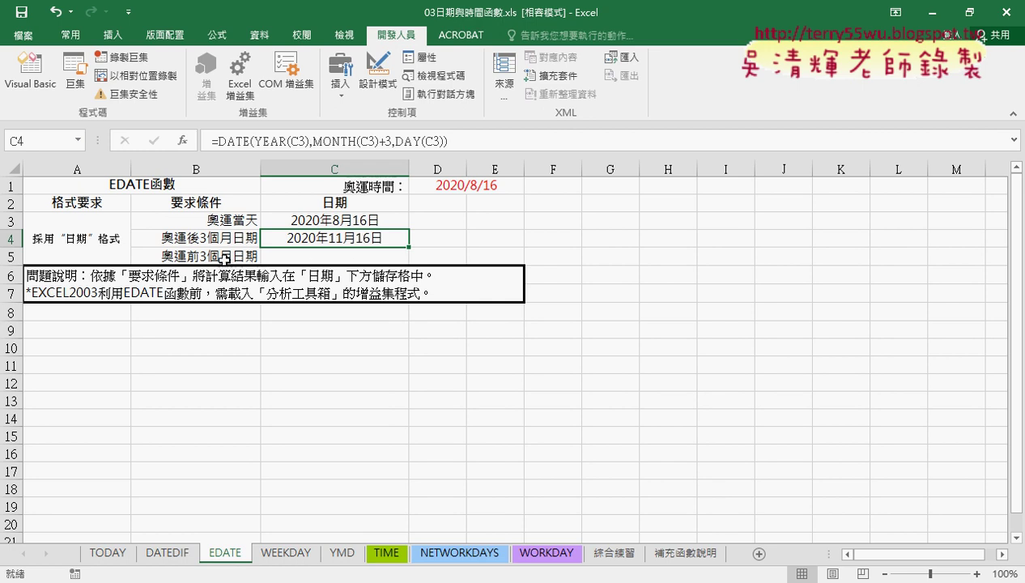
Copy C4's DATE formula text from the formula bar.
{"action": "left_click", "coordinate": [323, 255]}
{"action": "left_click", "coordinate": [345, 238]}
{"action": "left_click", "coordinate": [291, 139]}
{"action": "right_click", "coordinate": [435, 140]}
{"action": "left_click", "coordinate": [467, 169]}
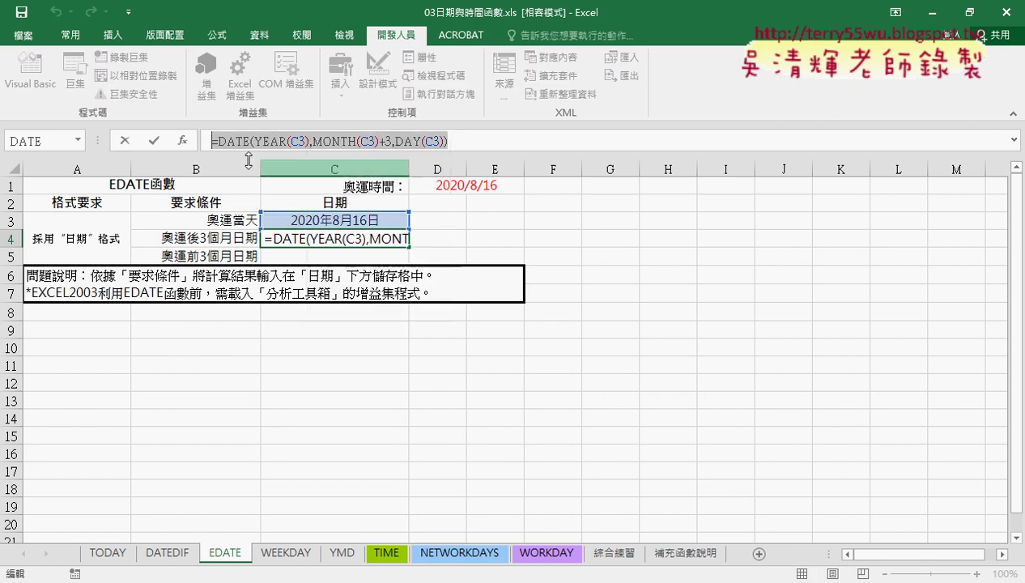
{"action": "left_click", "coordinate": [298, 241]}
Paste the formula into C5 with -3 for the month, giving 2020年5月16日, and widen column D.
{"action": "left_click", "coordinate": [328, 254]}
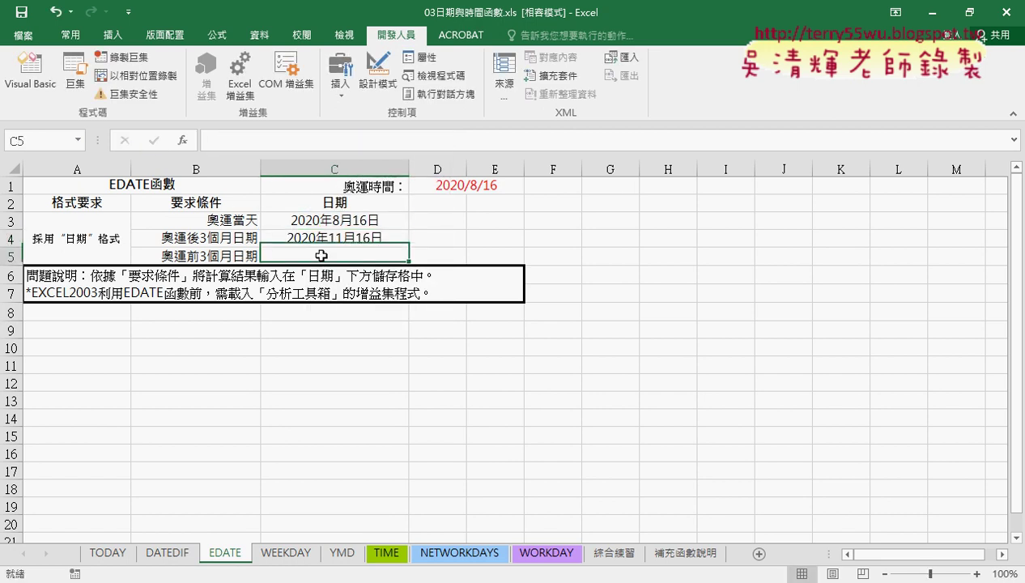
{"action": "left_click", "coordinate": [319, 140]}
{"action": "key", "text": "ctrl+v"}
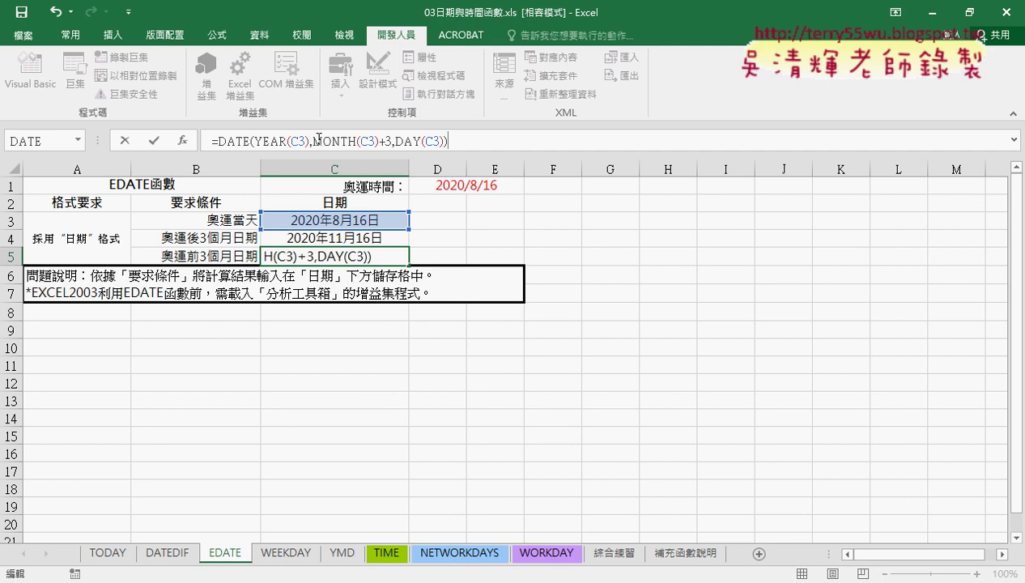
{"action": "left_click_drag", "start_coordinate": [389, 141], "coordinate": [380, 142]}
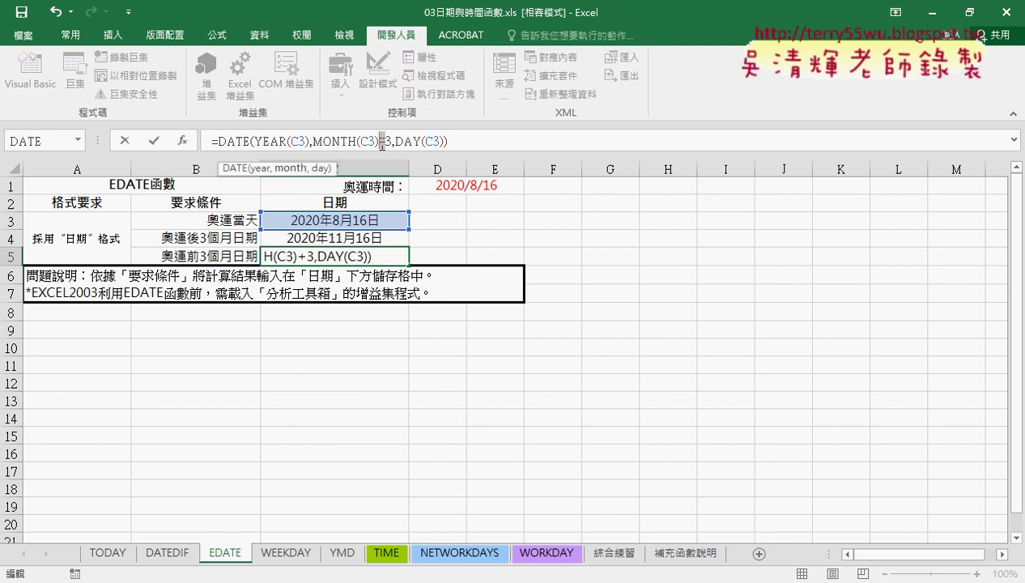
{"action": "type", "text": "-"}
{"action": "left_click", "coordinate": [157, 140]}
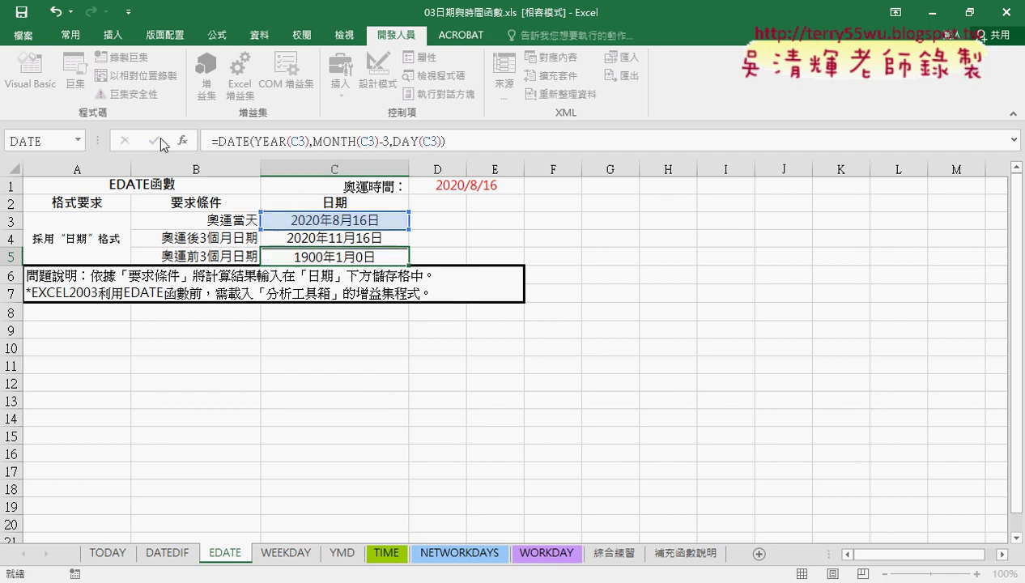
{"action": "left_click", "coordinate": [452, 237]}
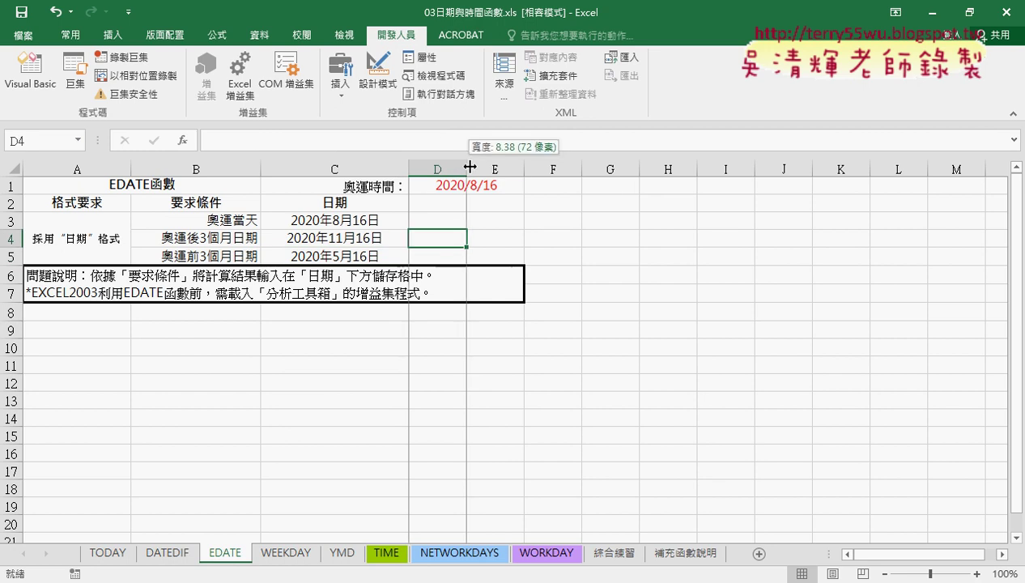
{"action": "left_click_drag", "start_coordinate": [467, 168], "coordinate": [506, 168]}
Enter =EDATE(C3,3) in D4, which displays the serial number 44151.
{"action": "left_click", "coordinate": [185, 141]}
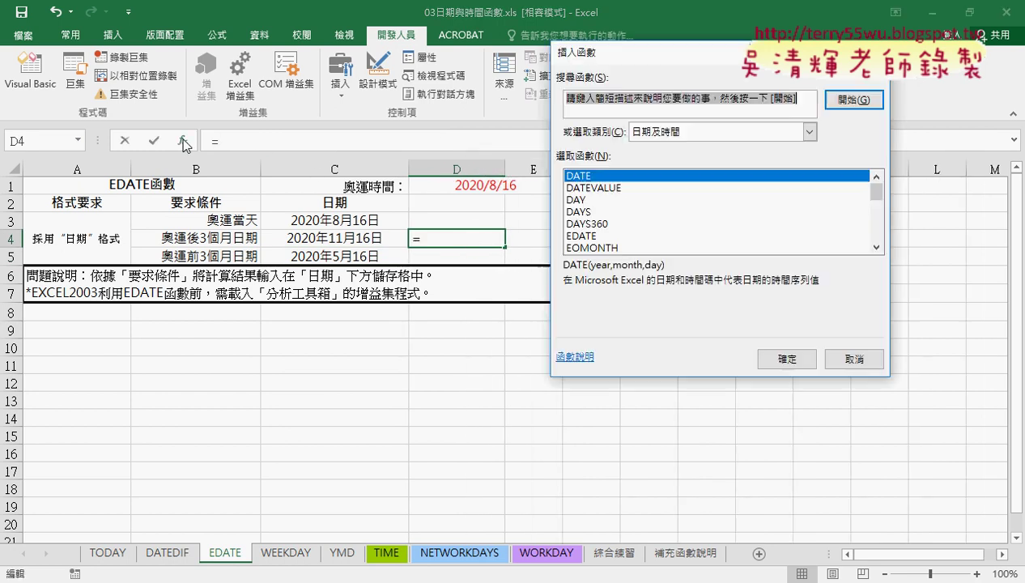
{"action": "left_click", "coordinate": [595, 236]}
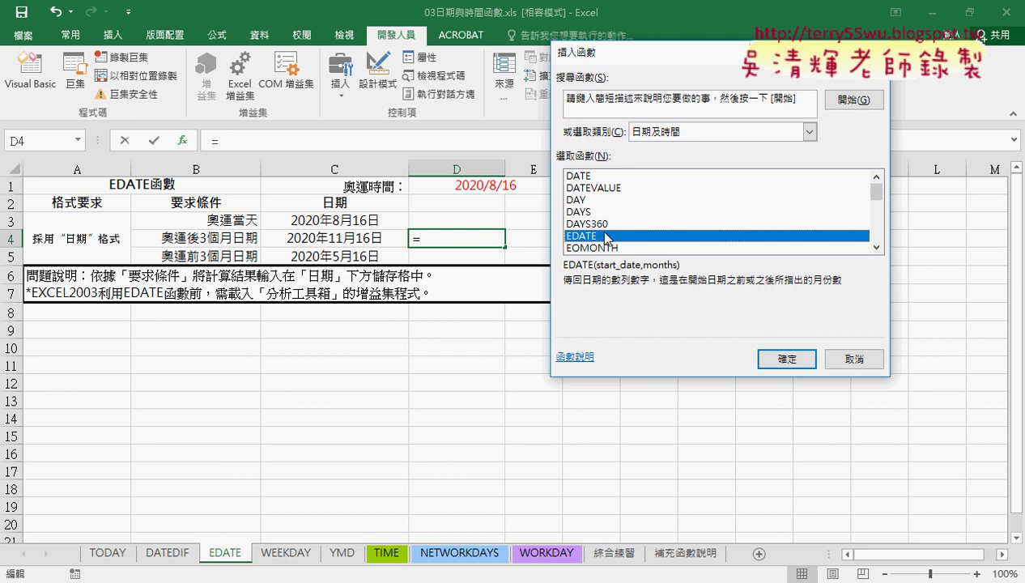
{"action": "left_click", "coordinate": [788, 360]}
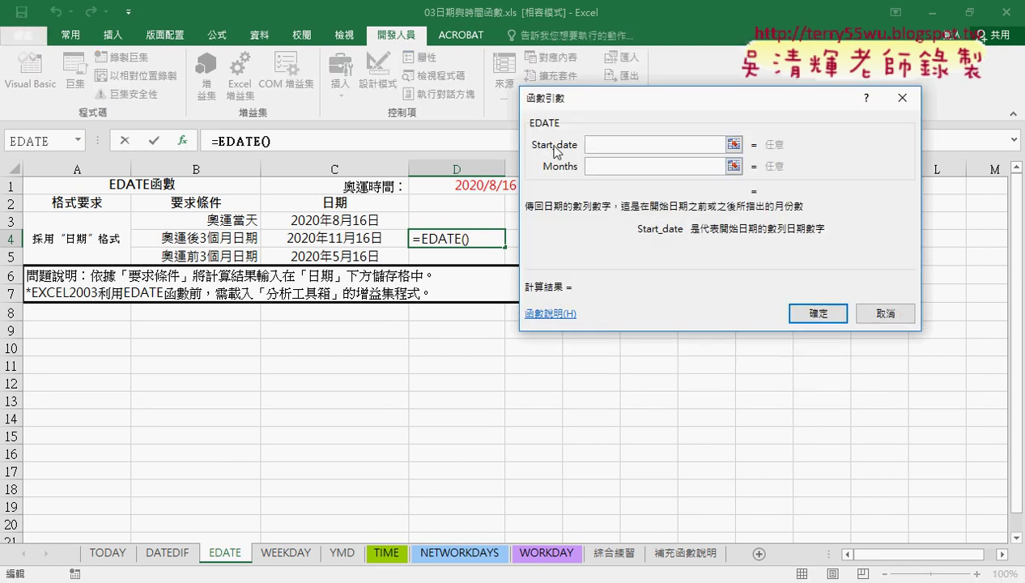
{"action": "left_click", "coordinate": [366, 221]}
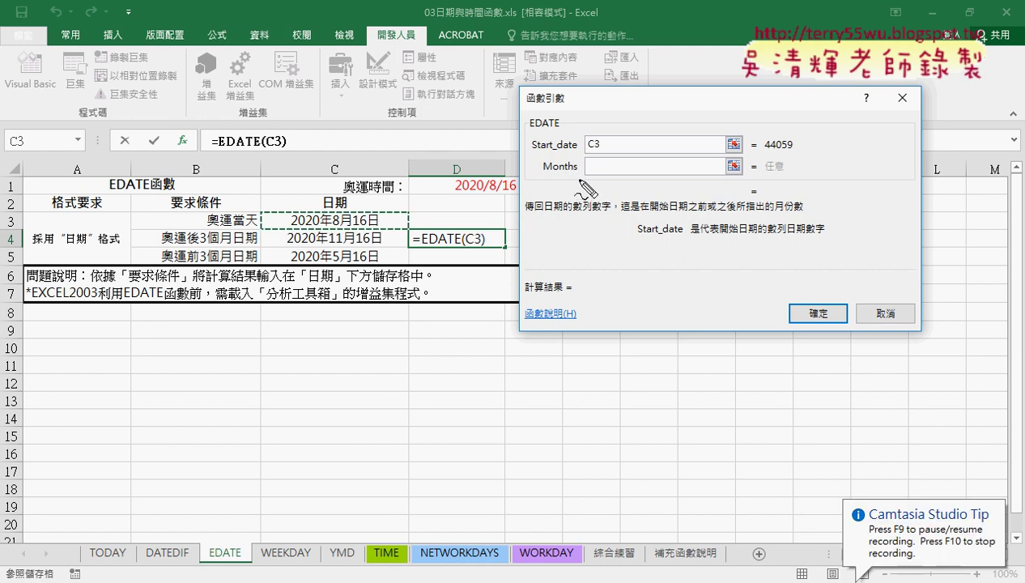
{"action": "left_click_drag", "start_coordinate": [580, 173], "coordinate": [537, 173]}
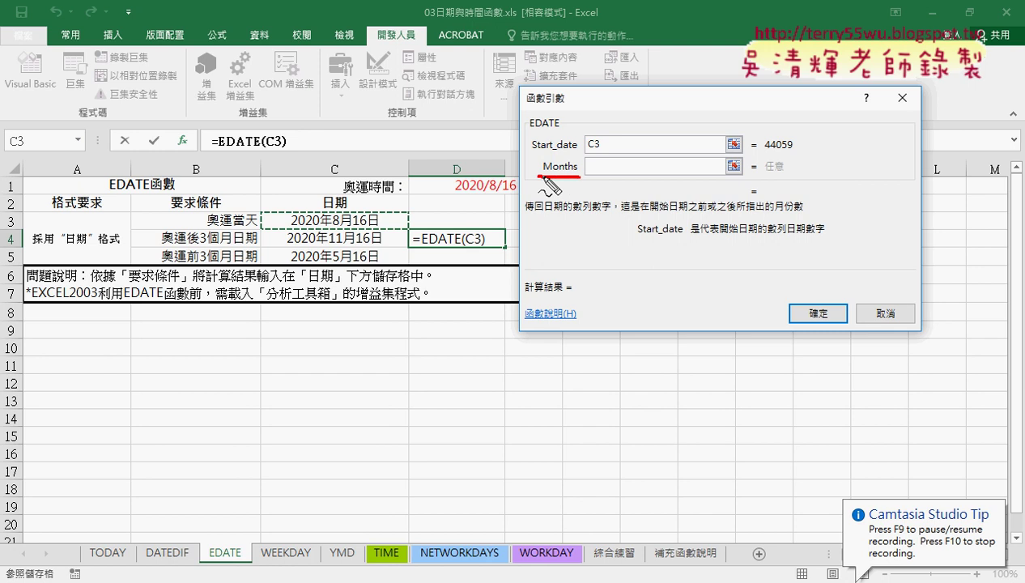
{"action": "left_click", "coordinate": [631, 165]}
{"action": "type", "text": "3"}
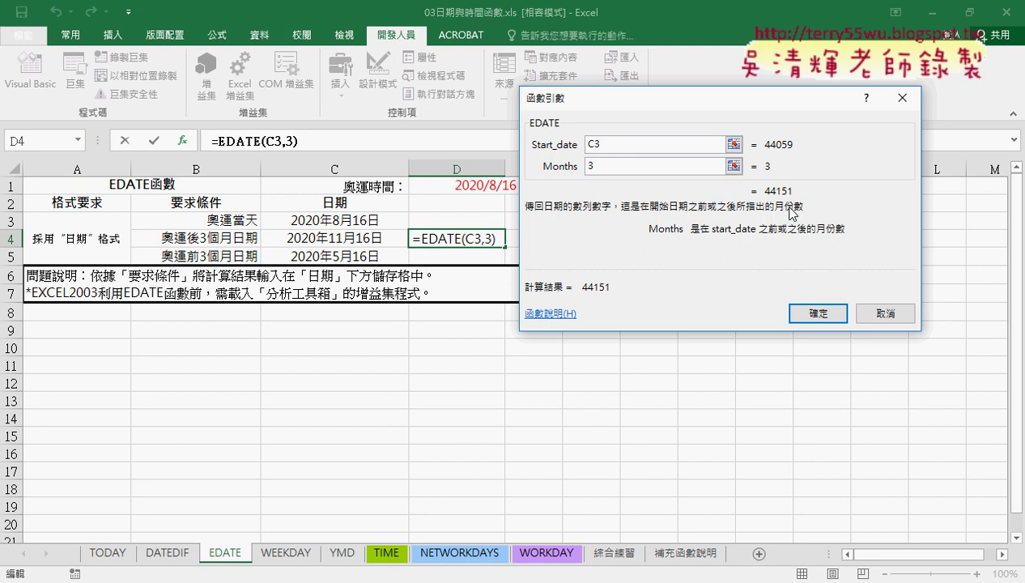
{"action": "left_click", "coordinate": [821, 311]}
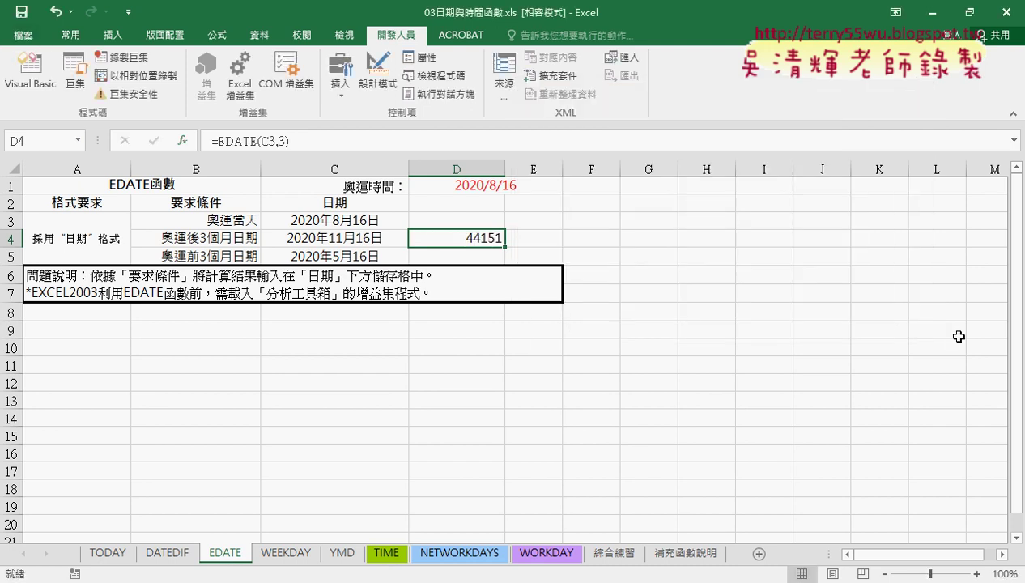
Apply the 日期 date format to D4 so it reads 2020/11/16.
{"action": "right_click", "coordinate": [491, 238]}
{"action": "left_click", "coordinate": [577, 495]}
{"action": "left_click_drag", "start_coordinate": [590, 158], "coordinate": [803, 105]}
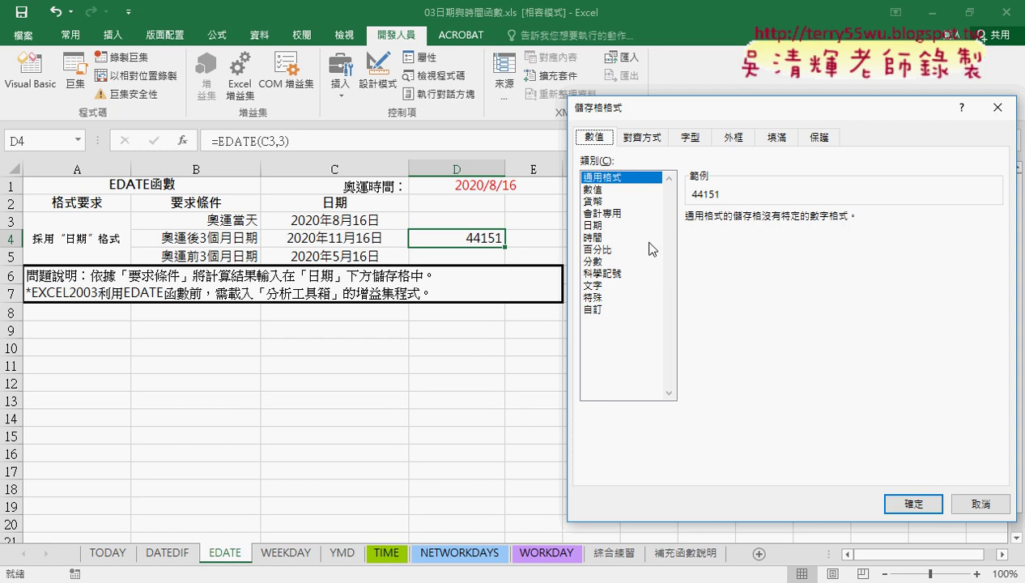
{"action": "left_click", "coordinate": [604, 226]}
{"action": "left_click", "coordinate": [913, 506]}
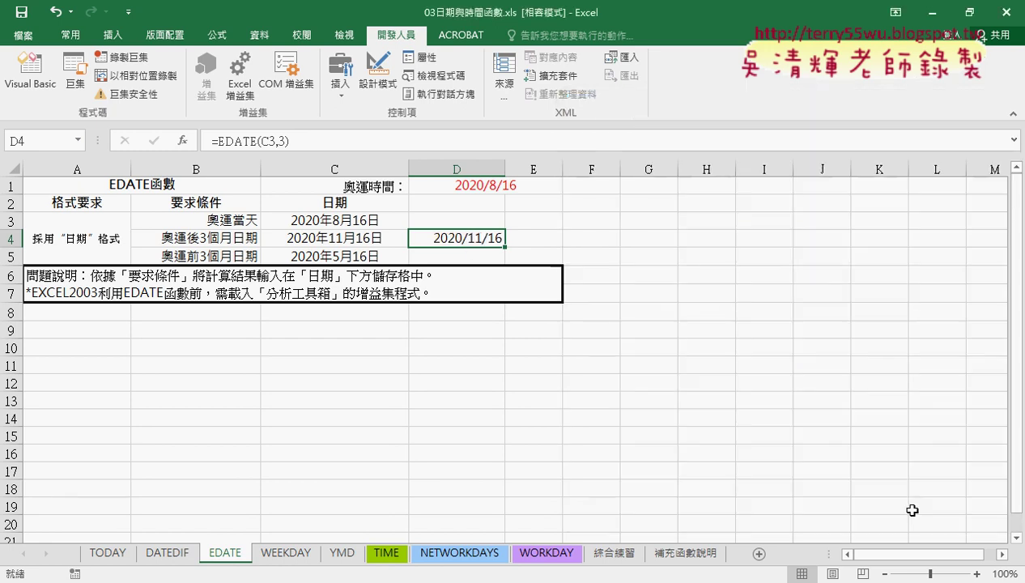
{"action": "left_click", "coordinate": [479, 255]}
Enter =EDATE(C3,-3) in D5 for the date three months before the Olympic day.
{"action": "left_click", "coordinate": [183, 140]}
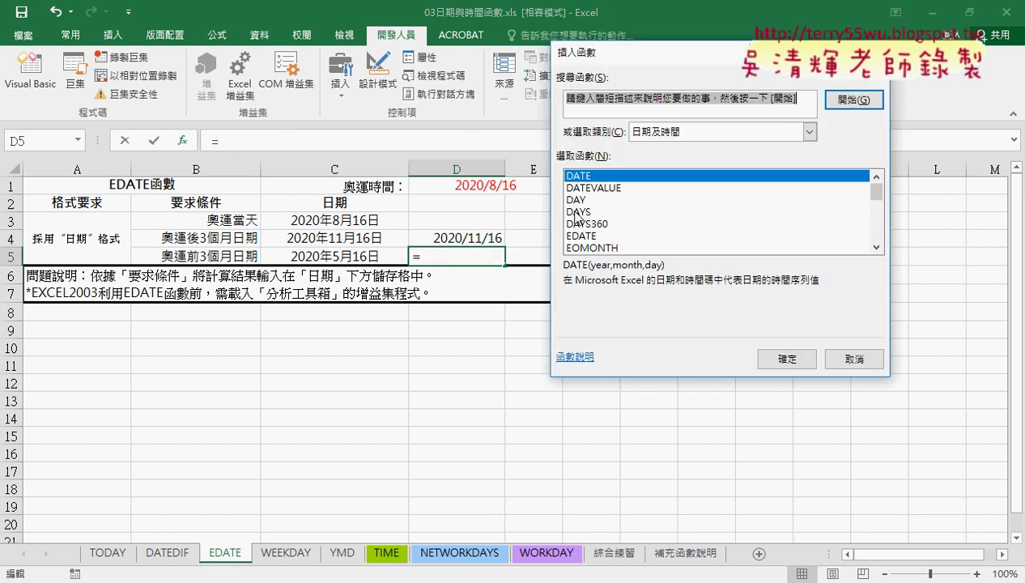
{"action": "double_click", "coordinate": [596, 236]}
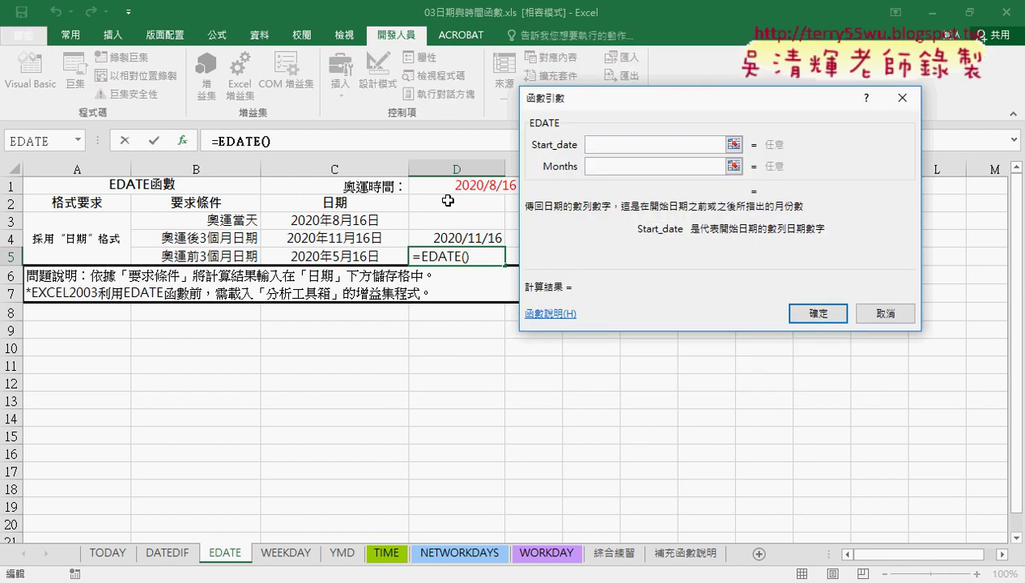
{"action": "left_click", "coordinate": [334, 221]}
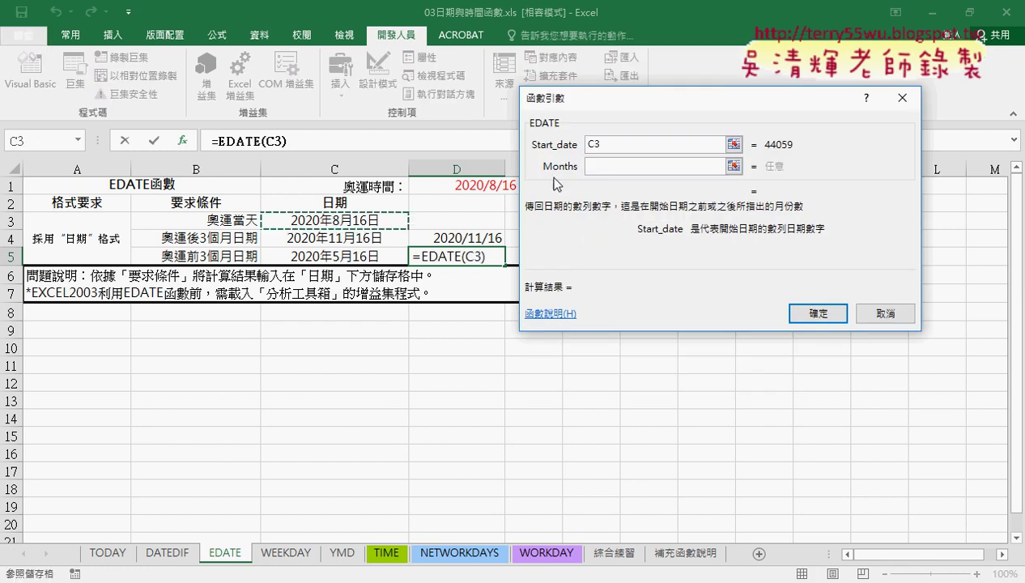
{"action": "left_click", "coordinate": [607, 167]}
{"action": "type", "text": "3"}
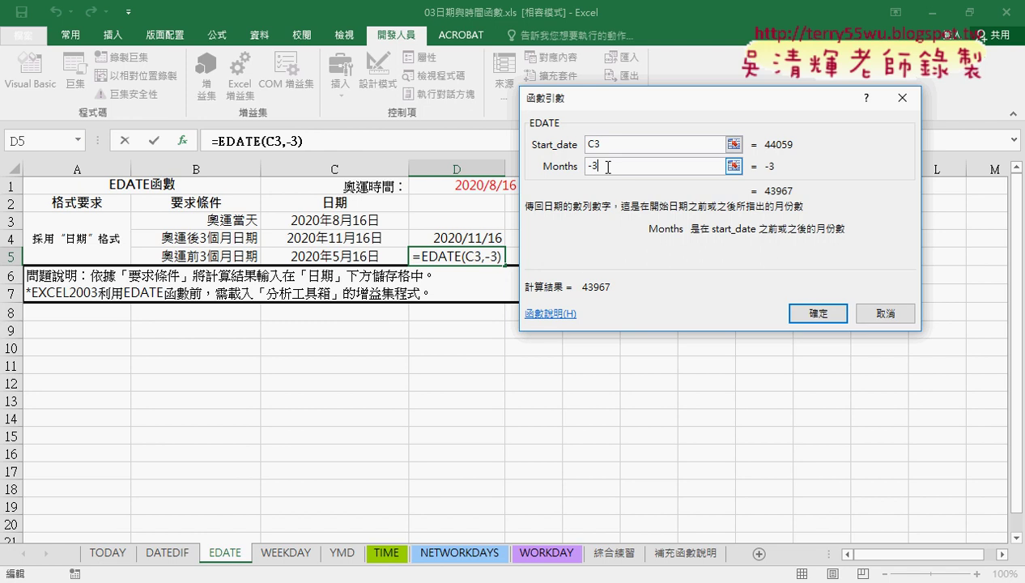
{"action": "left_click_drag", "start_coordinate": [609, 167], "coordinate": [558, 171]}
{"action": "left_click", "coordinate": [818, 314]}
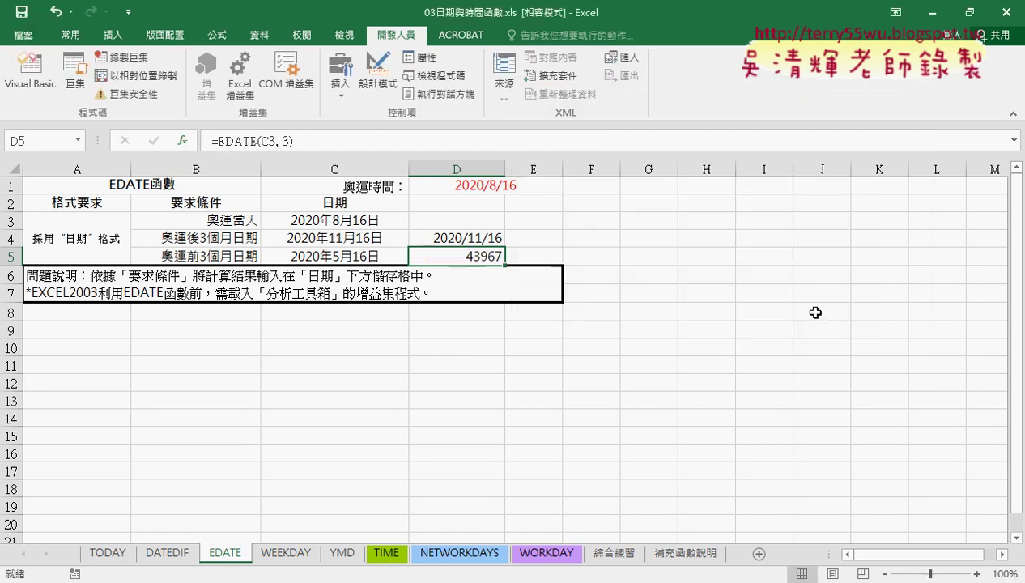
Copy D4's date format onto D5 with Format Painter so it shows 2020/5/16.
{"action": "left_click", "coordinate": [480, 238]}
{"action": "left_click", "coordinate": [71, 35]}
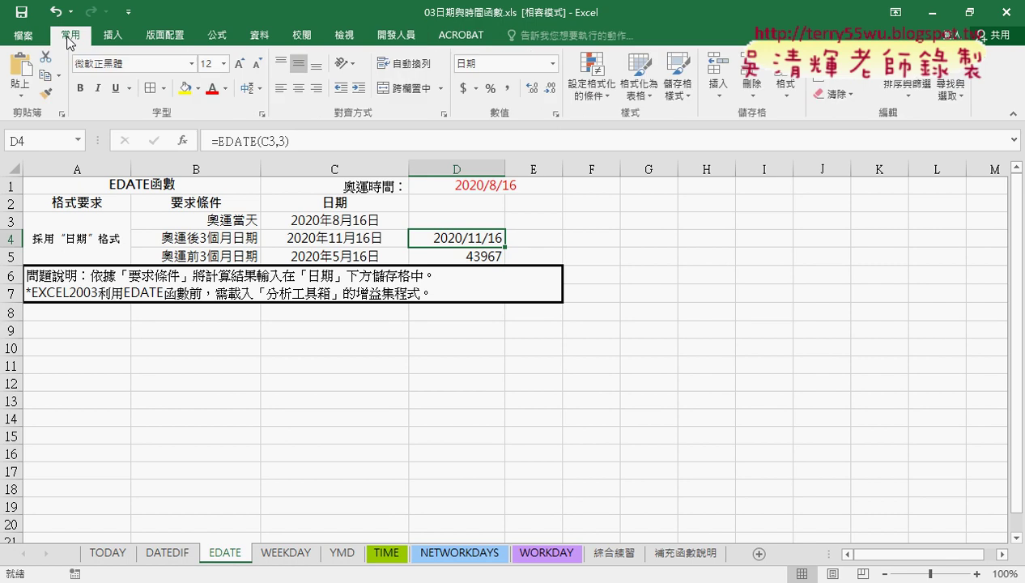
{"action": "left_click", "coordinate": [46, 94]}
{"action": "left_click", "coordinate": [478, 254]}
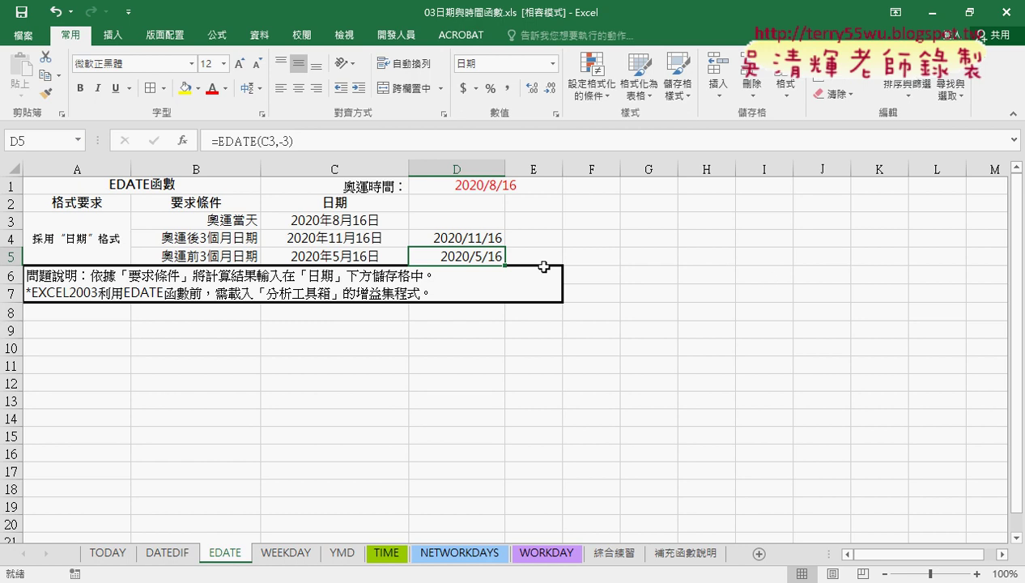
{"action": "left_click_drag", "start_coordinate": [473, 240], "coordinate": [477, 257]}
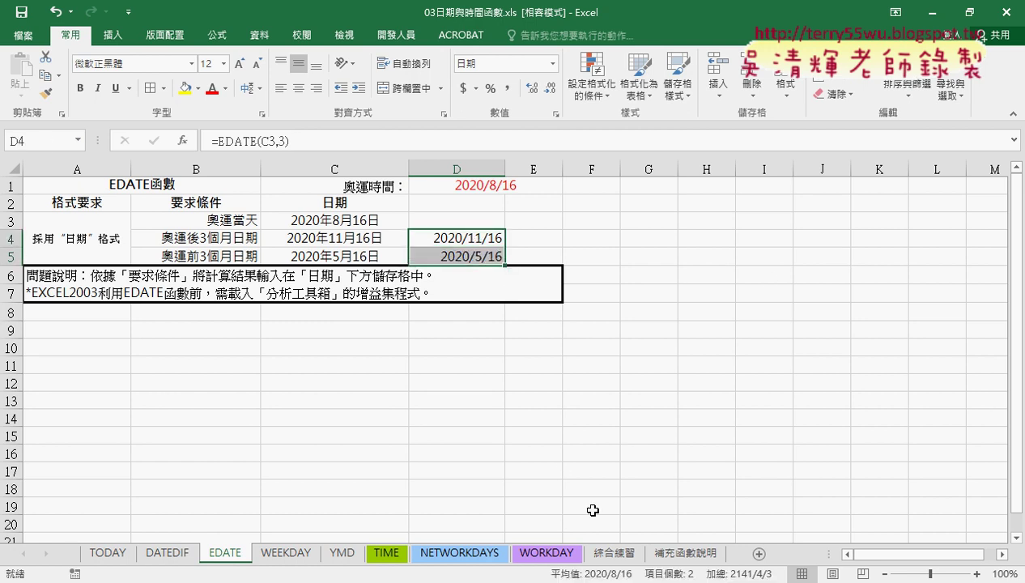
On the 綜合練習 sheet, put =EDATE(A2,1) in B2 so it shows 108.02.01(週五).
{"action": "left_click", "coordinate": [632, 558]}
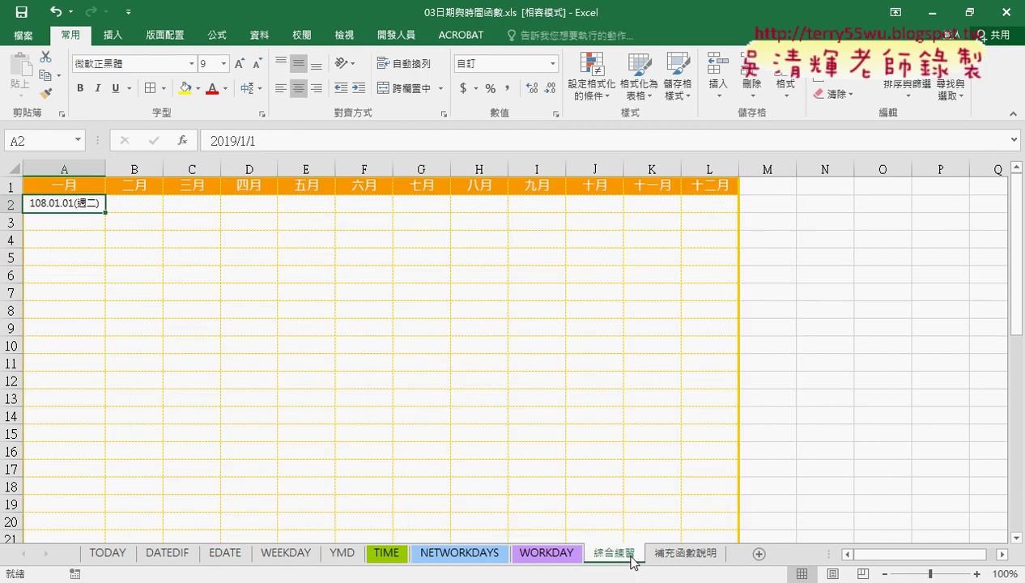
{"action": "left_click", "coordinate": [131, 206]}
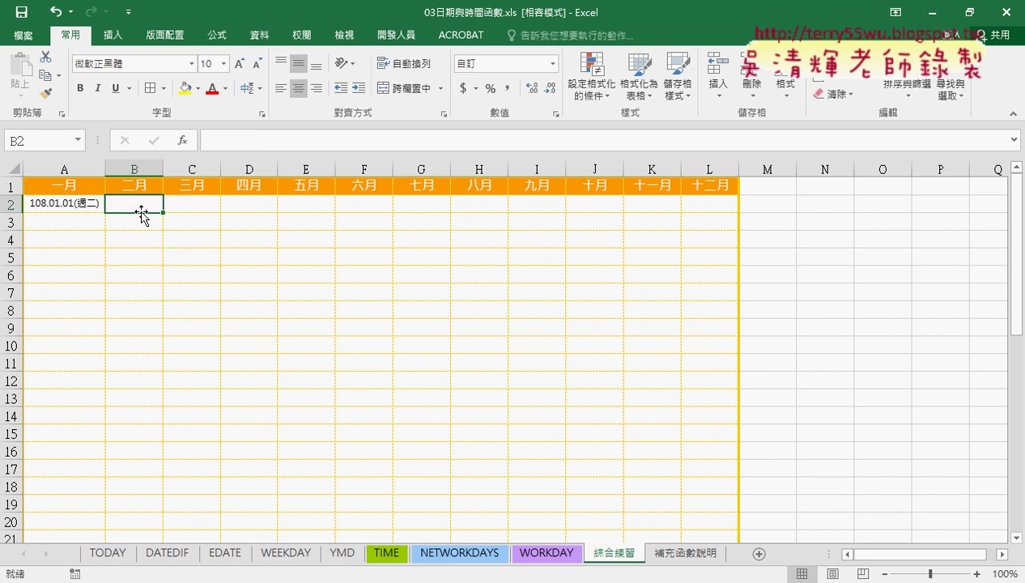
{"action": "left_click", "coordinate": [183, 140]}
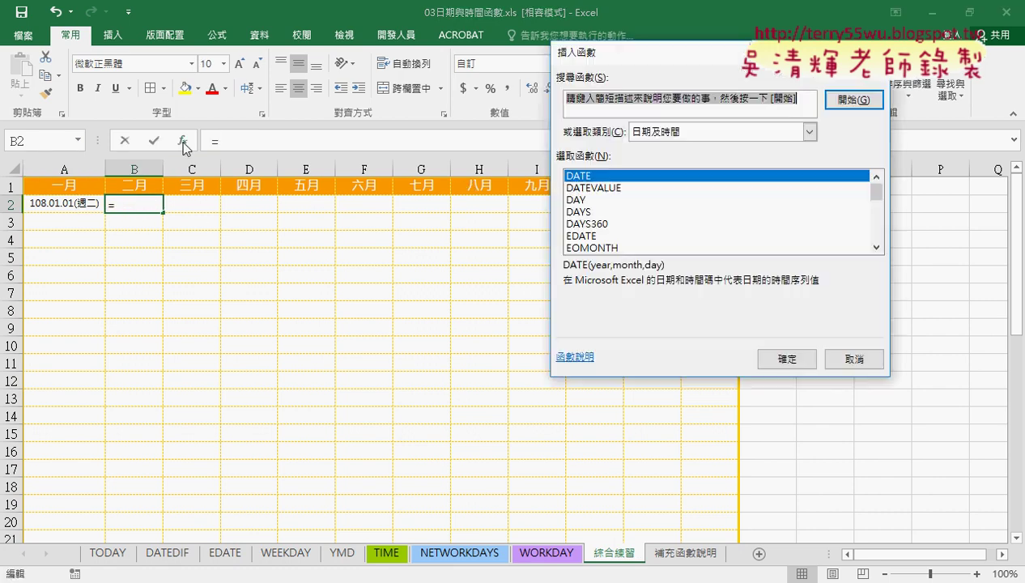
{"action": "left_click", "coordinate": [590, 237]}
{"action": "double_click", "coordinate": [589, 236]}
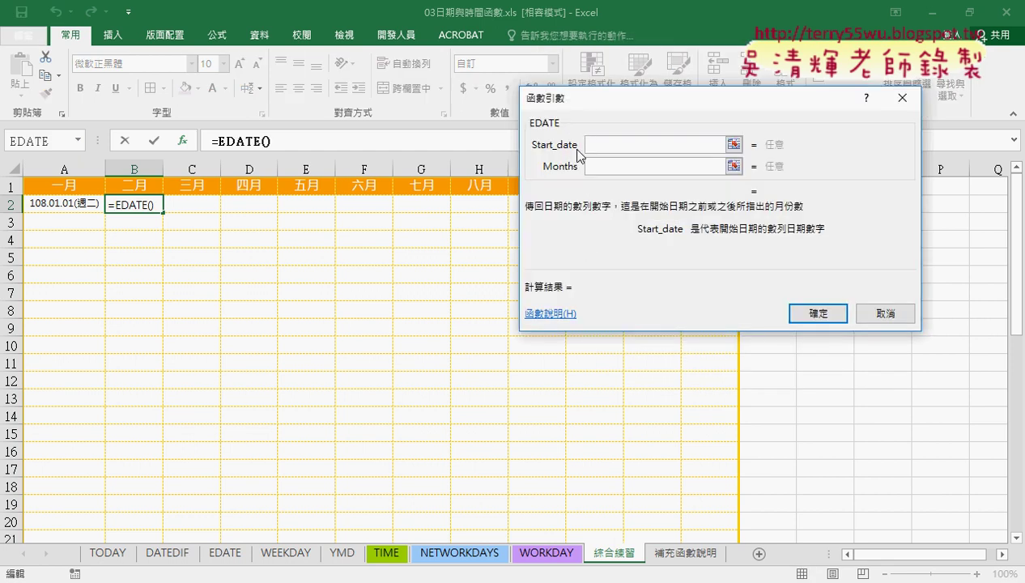
{"action": "left_click", "coordinate": [53, 206]}
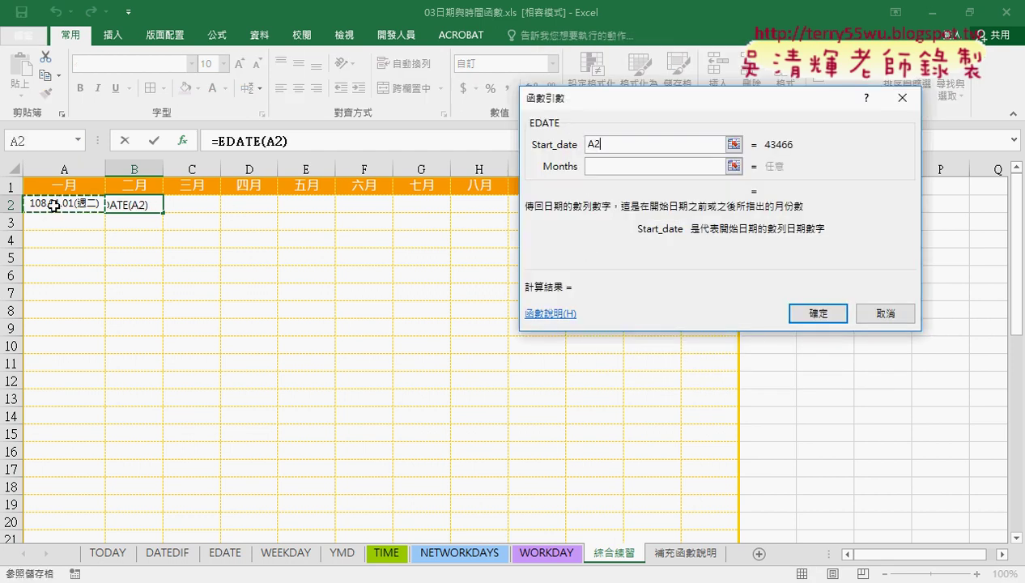
{"action": "left_click", "coordinate": [600, 167]}
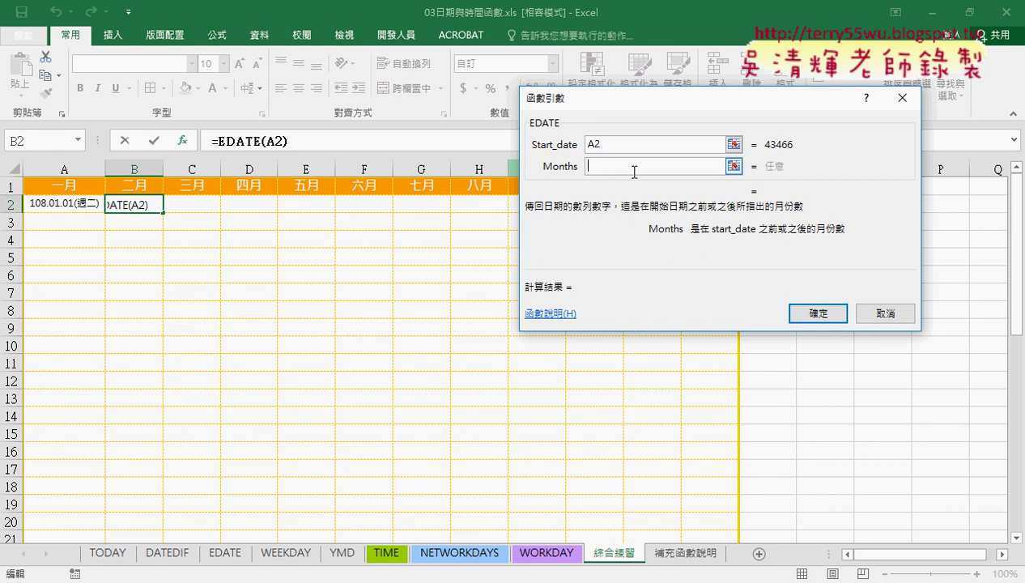
{"action": "type", "text": "1"}
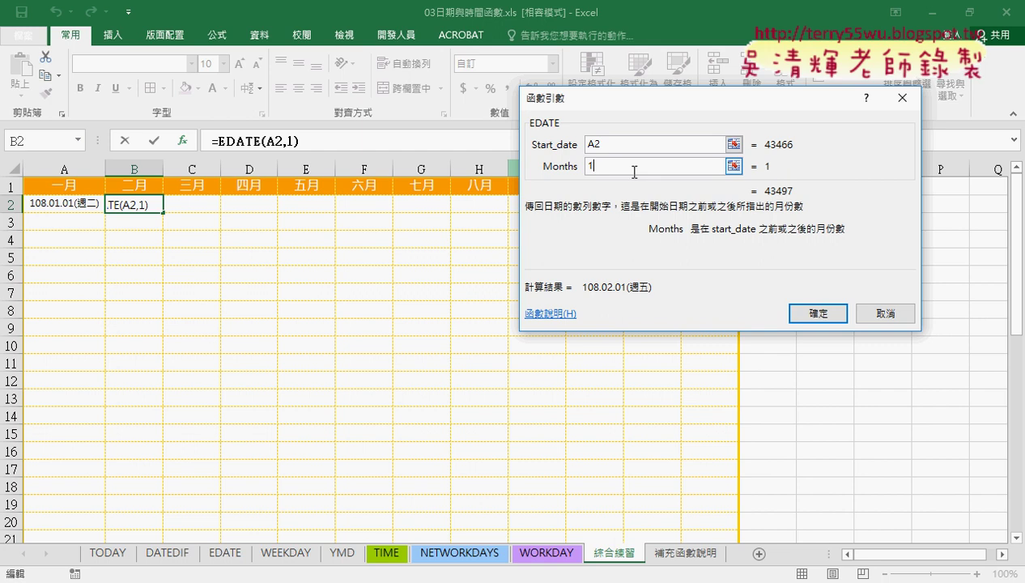
{"action": "left_click", "coordinate": [812, 313]}
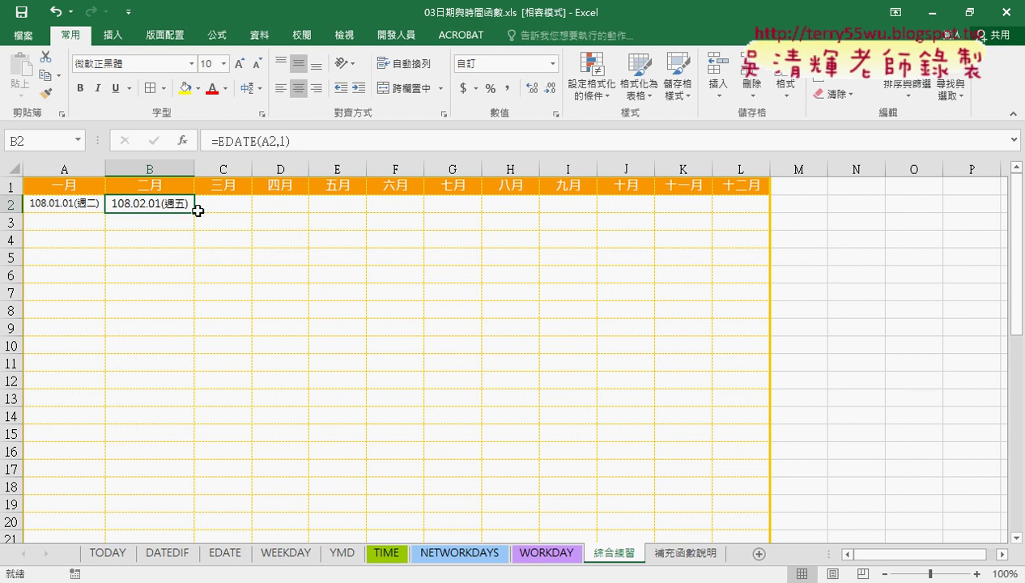
Copy B2's formula across to L2, autofit columns C–L, and zoom out to 90%.
{"action": "left_click_drag", "start_coordinate": [194, 212], "coordinate": [753, 217]}
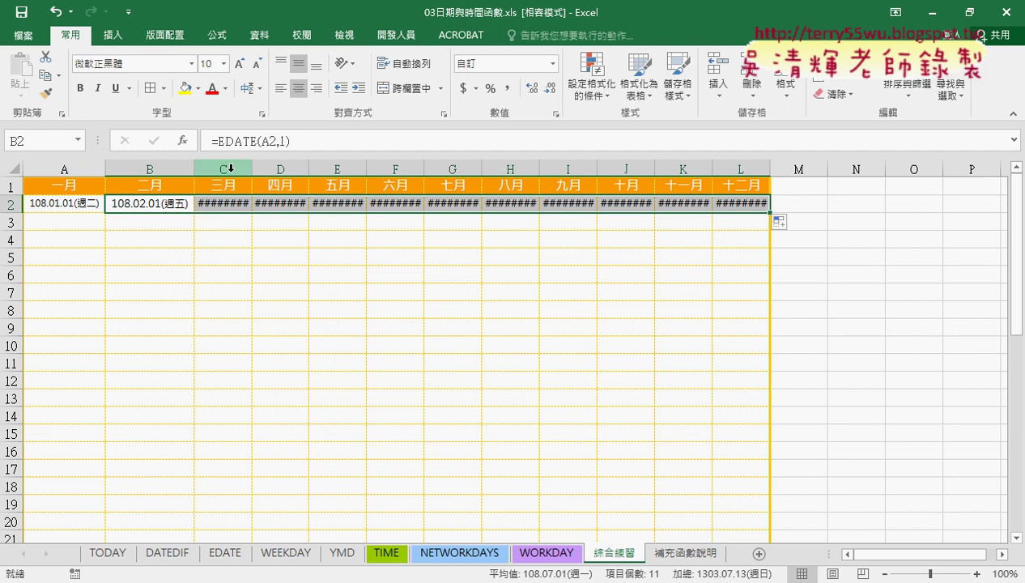
{"action": "left_click_drag", "start_coordinate": [231, 167], "coordinate": [754, 167]}
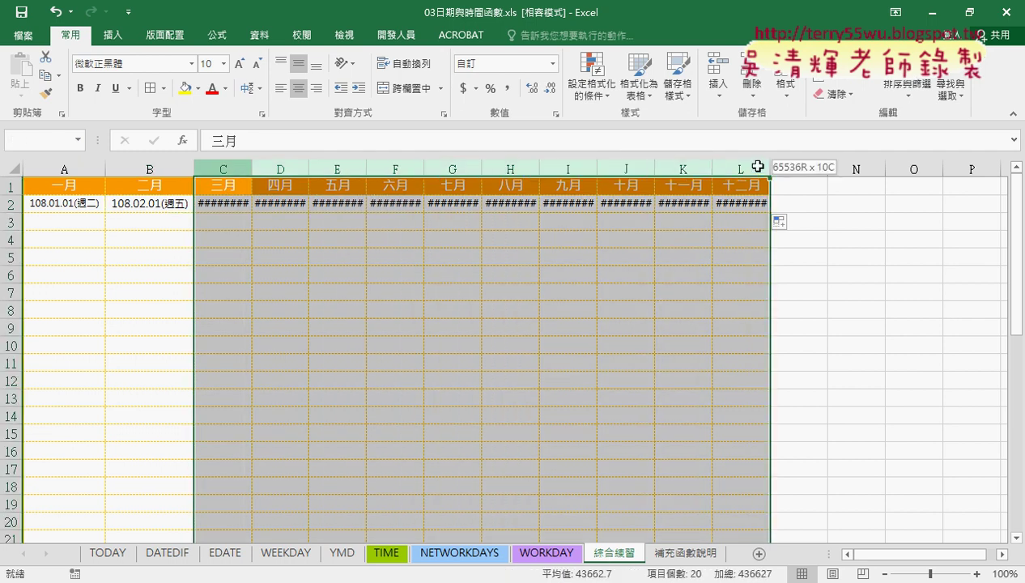
{"action": "double_click", "coordinate": [253, 167]}
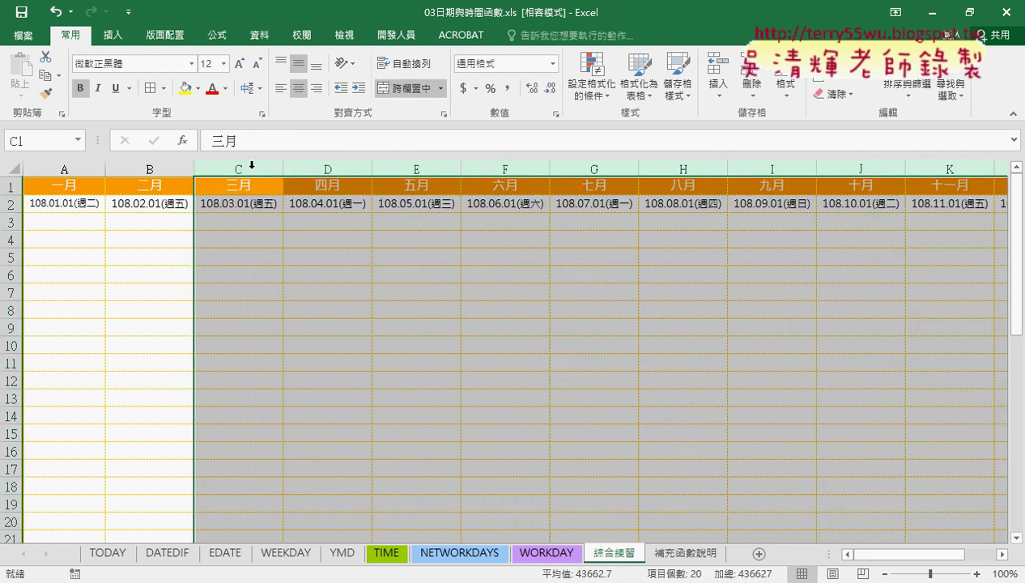
{"action": "left_click", "coordinate": [885, 575]}
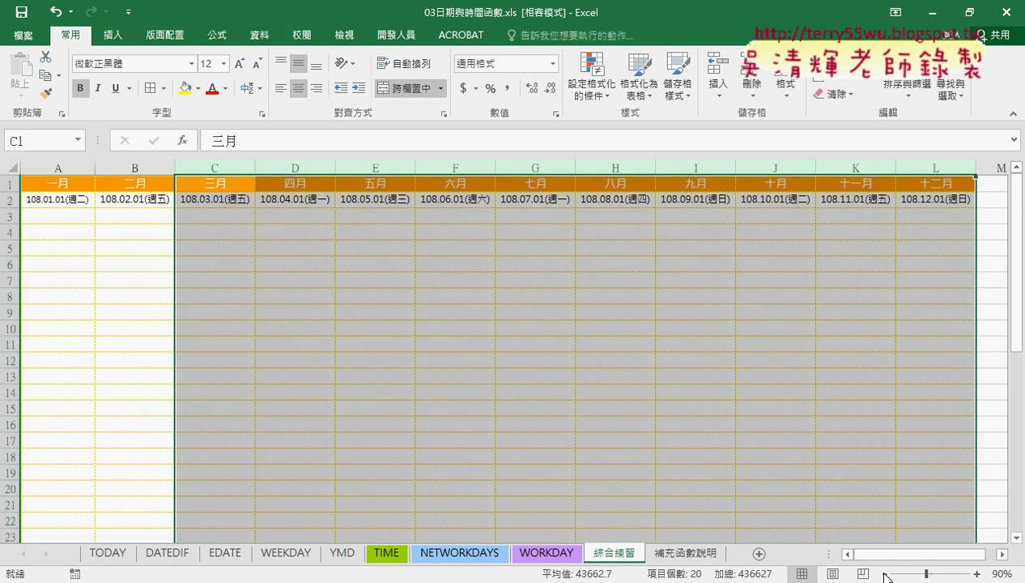
{"action": "left_click", "coordinate": [576, 365]}
{"action": "left_click_drag", "start_coordinate": [54, 198], "coordinate": [953, 205]}
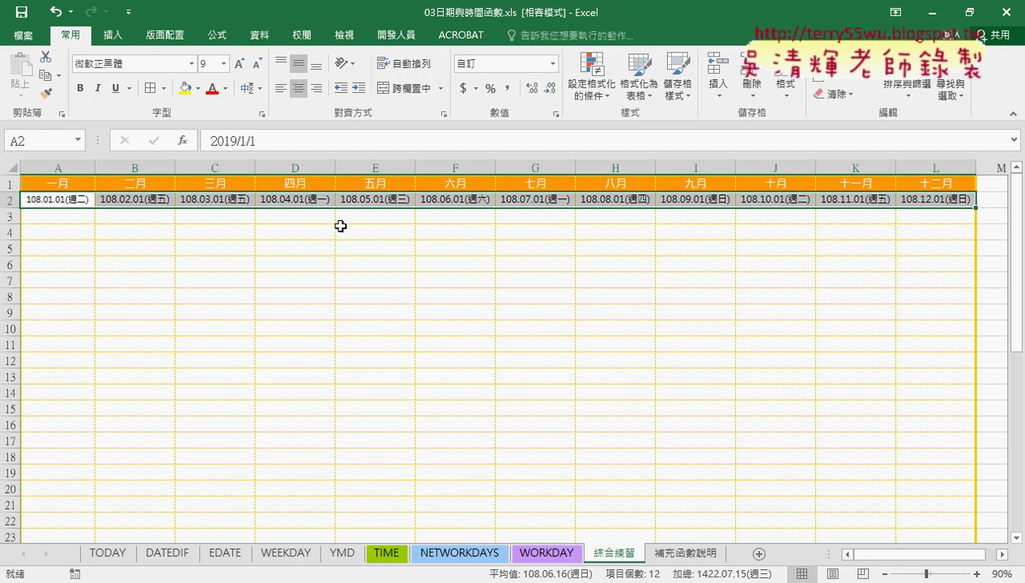
{"action": "left_click", "coordinate": [61, 217]}
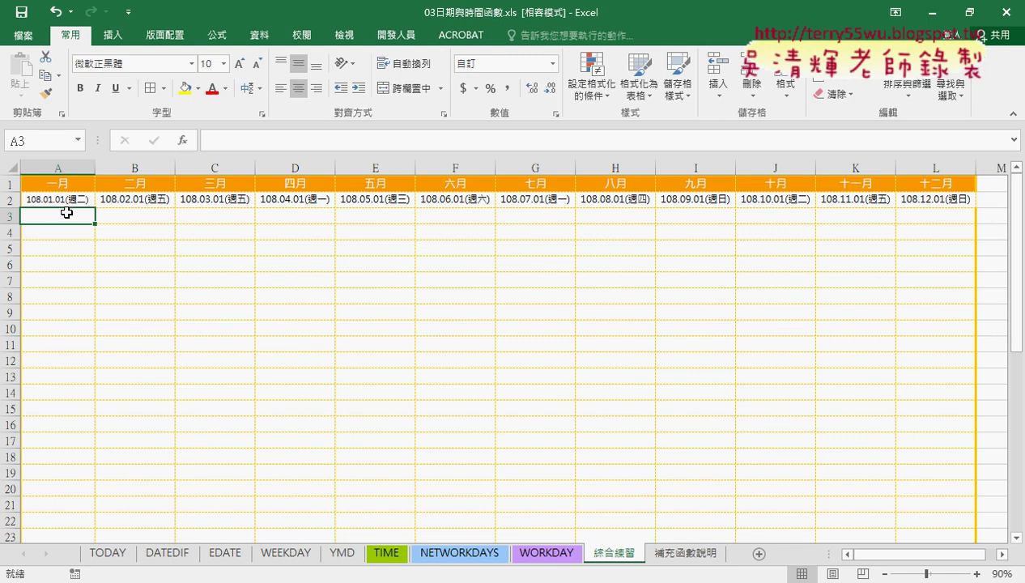
Build the formula =A2+1 in A3, referencing January 1 in A2.
{"action": "type", "text": "="}
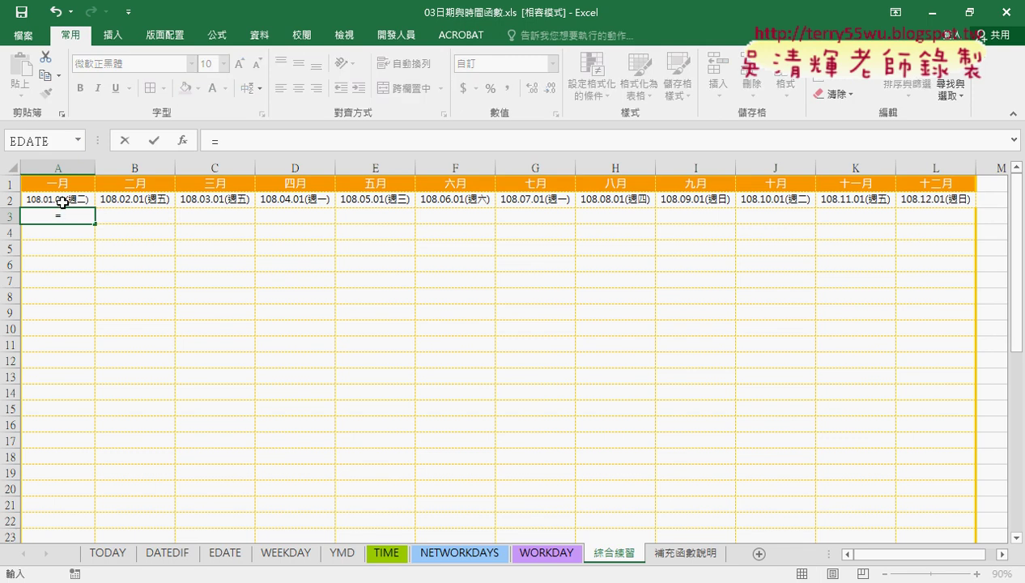
{"action": "left_click", "coordinate": [62, 202]}
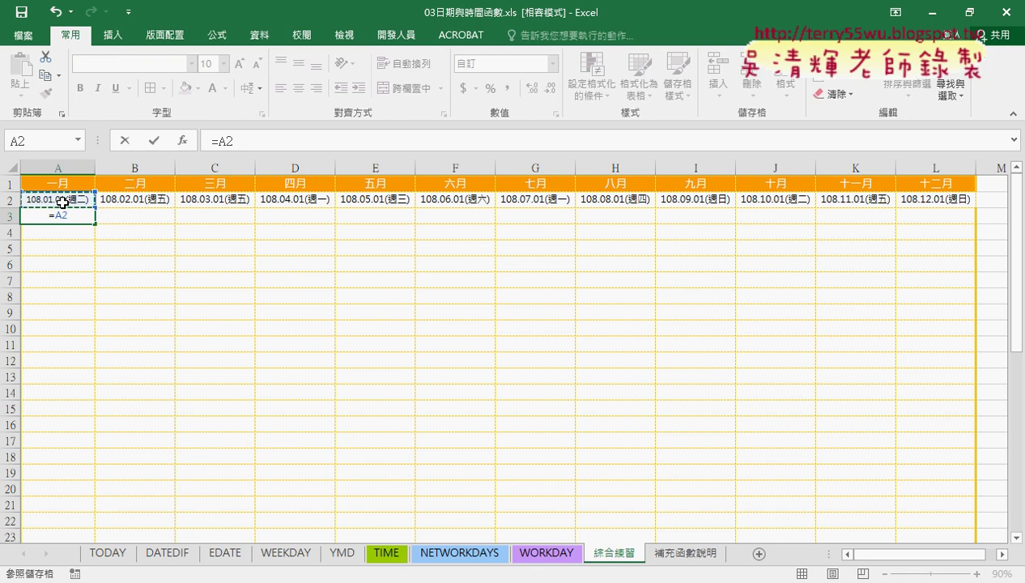
{"action": "type", "text": "+"}
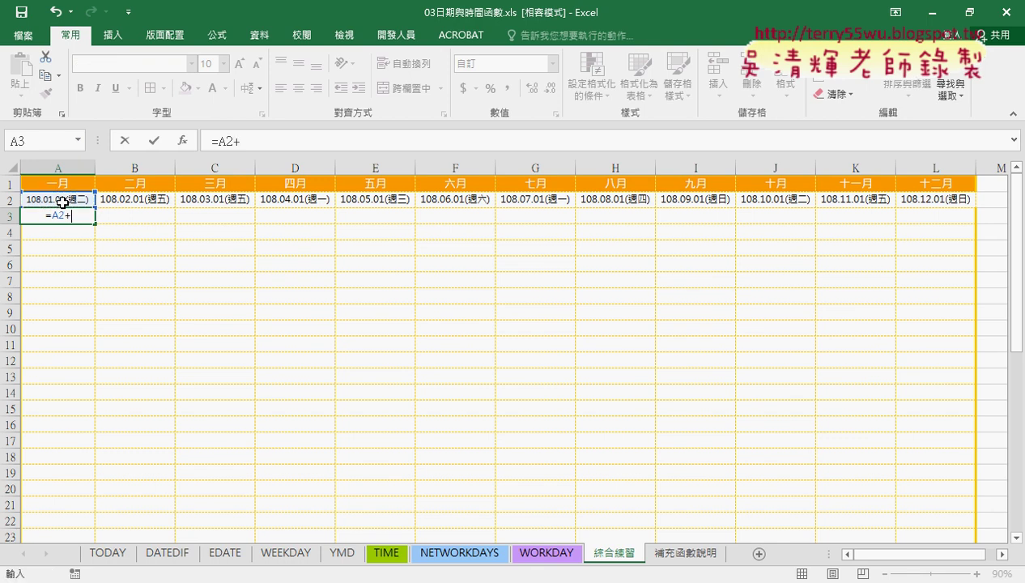
{"action": "type", "text": "1"}
Commit A3's =A2+1, fill it down to row 32, and copy it into column B.
{"action": "left_click", "coordinate": [154, 141]}
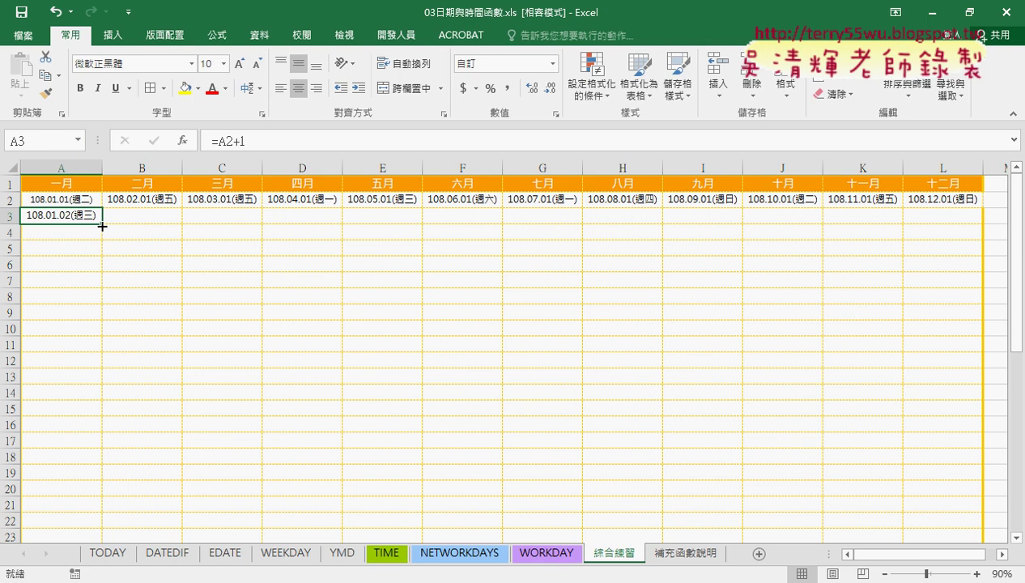
{"action": "left_click_drag", "start_coordinate": [102, 226], "coordinate": [104, 386]}
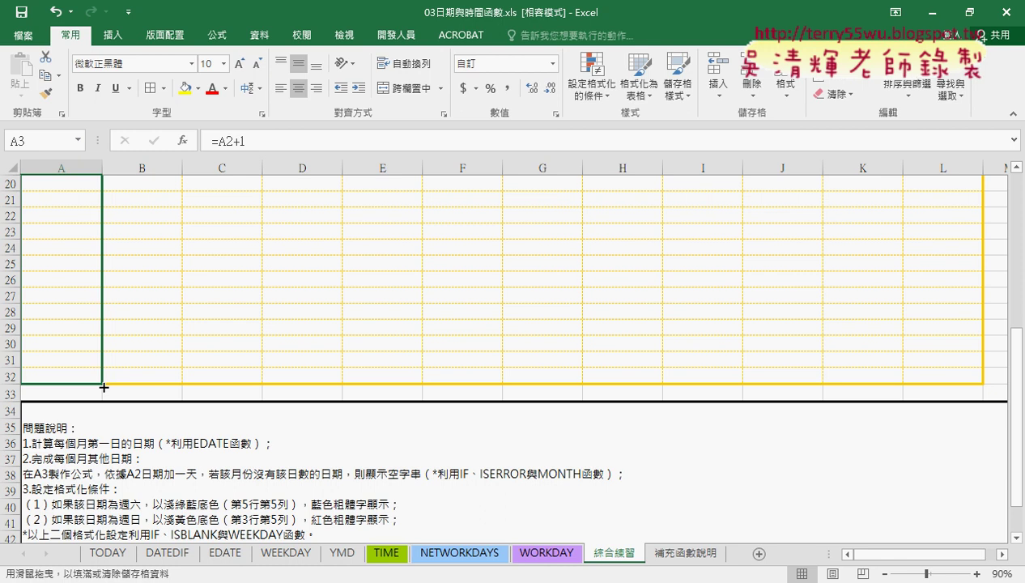
{"action": "left_click_drag", "start_coordinate": [104, 387], "coordinate": [104, 386]}
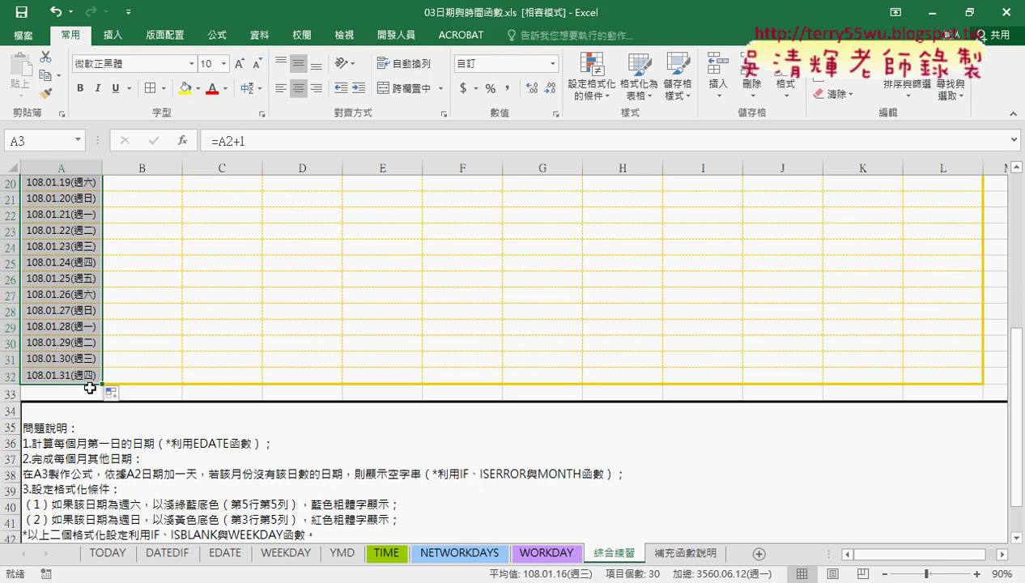
{"action": "left_click_drag", "start_coordinate": [104, 386], "coordinate": [183, 387]}
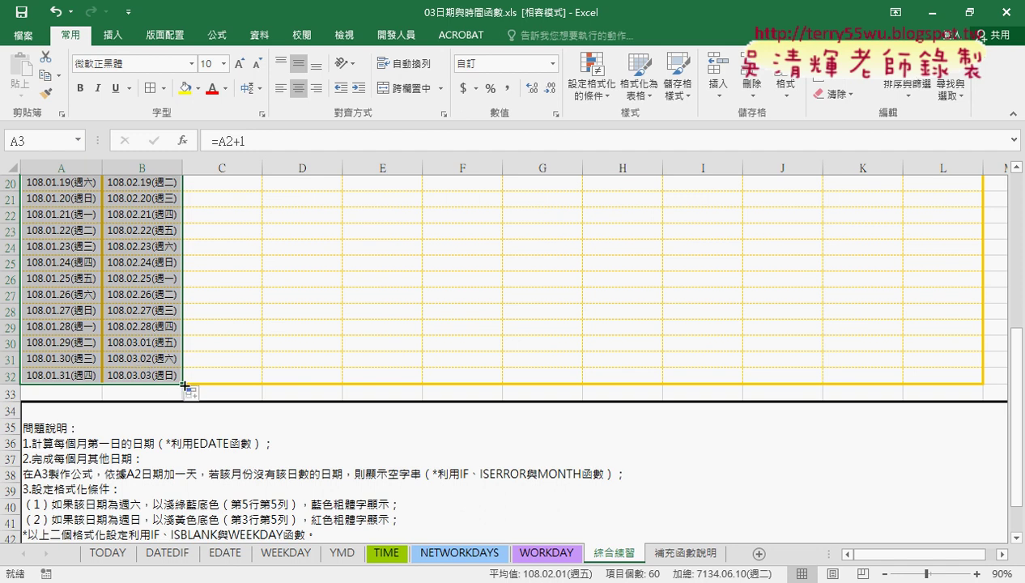
Fill the daily-date formulas across A3:L32 for all twelve month columns.
{"action": "left_click_drag", "start_coordinate": [184, 385], "coordinate": [258, 380]}
{"action": "scroll", "coordinate": [256, 373], "scroll_direction": "up", "scroll_amount": 6}
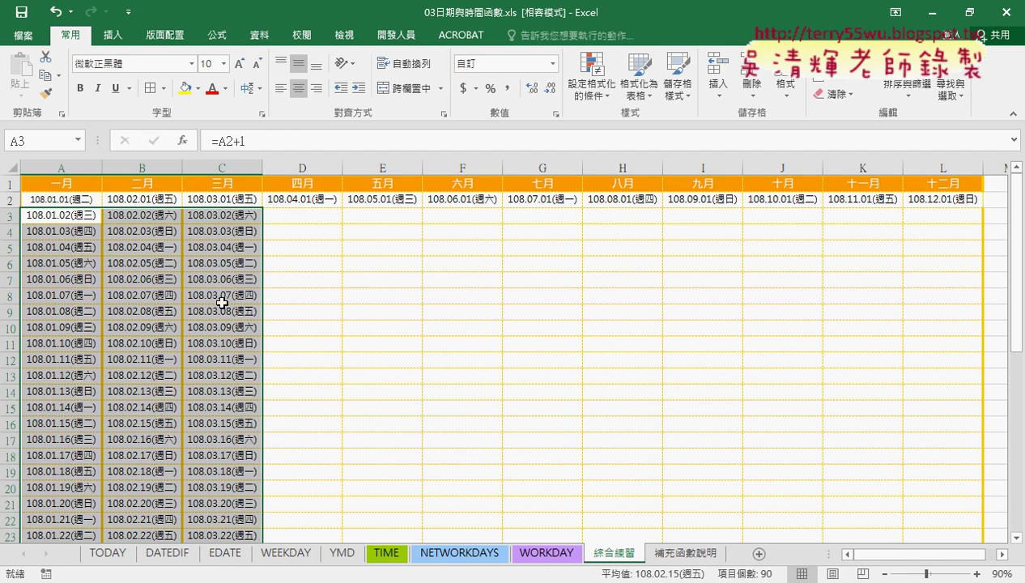
{"action": "scroll", "coordinate": [222, 303], "scroll_direction": "down", "scroll_amount": 3}
{"action": "scroll", "coordinate": [222, 303], "scroll_direction": "down", "scroll_amount": 4}
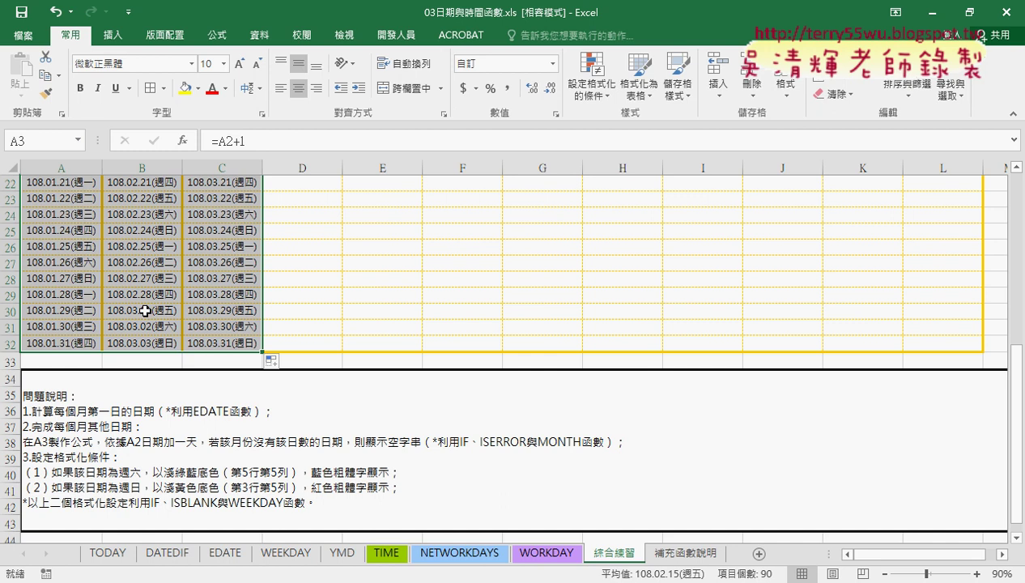
{"action": "left_click_drag", "start_coordinate": [144, 310], "coordinate": [146, 341]}
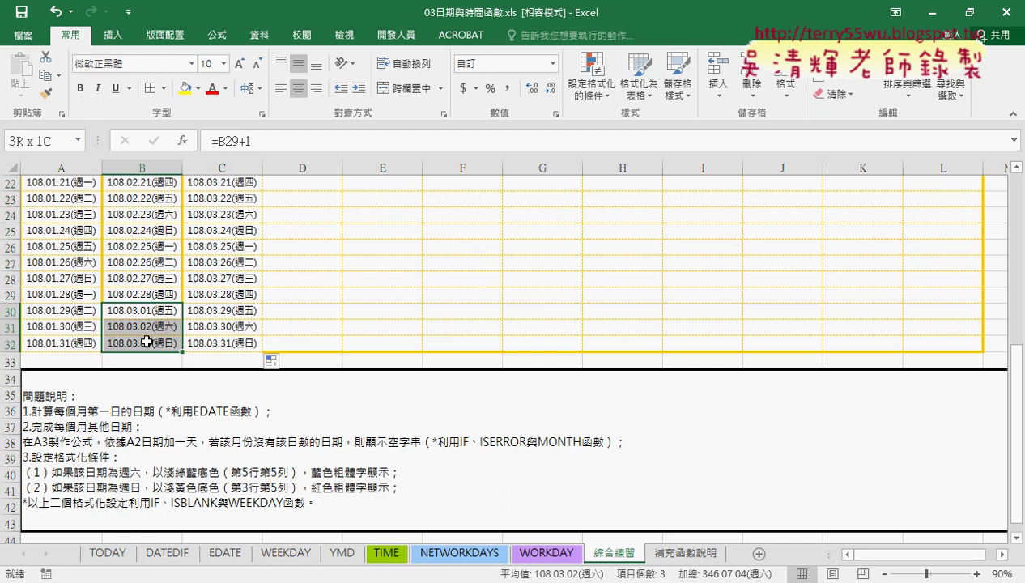
{"action": "scroll", "coordinate": [141, 267], "scroll_direction": "up", "scroll_amount": 2}
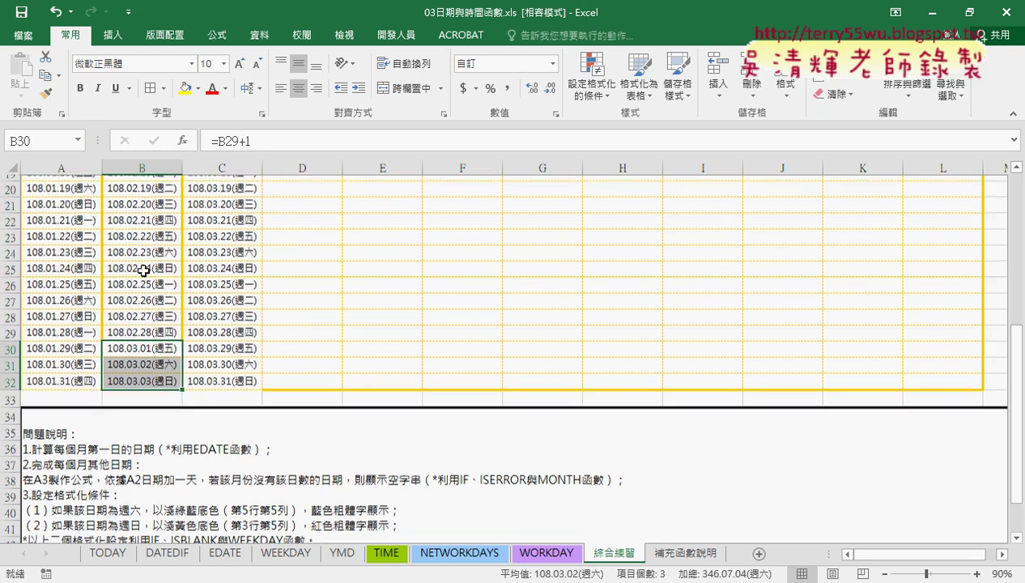
{"action": "scroll", "coordinate": [141, 271], "scroll_direction": "up", "scroll_amount": 5}
{"action": "mouse_move", "coordinate": [80, 222]}
{"action": "left_mouse_down"}
{"action": "mouse_move", "coordinate": [100, 228]}
{"action": "mouse_move", "coordinate": [108, 516]}
{"action": "mouse_move", "coordinate": [978, 507]}
{"action": "left_mouse_up"}
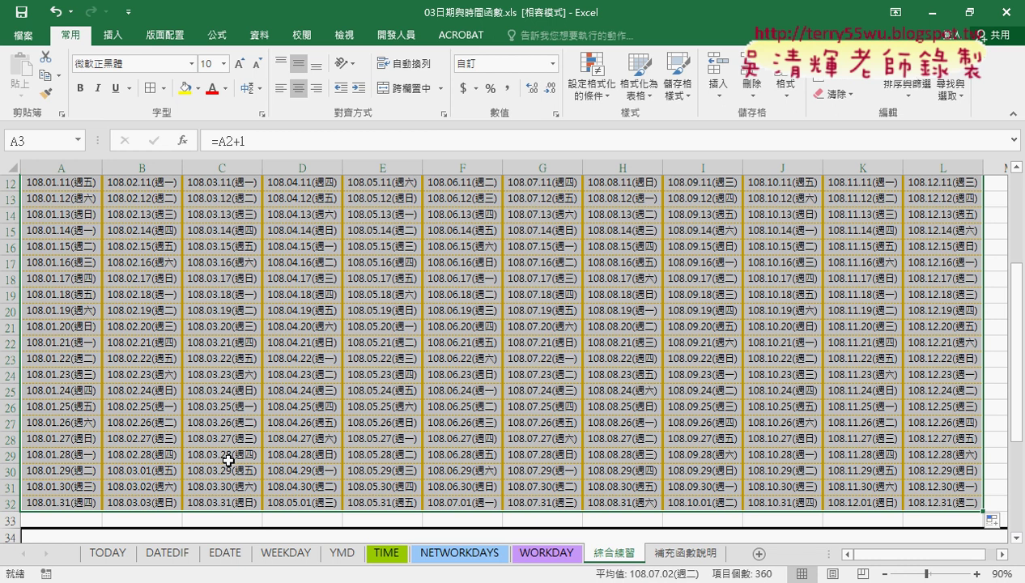
{"action": "left_click_drag", "start_coordinate": [156, 520], "coordinate": [171, 505]}
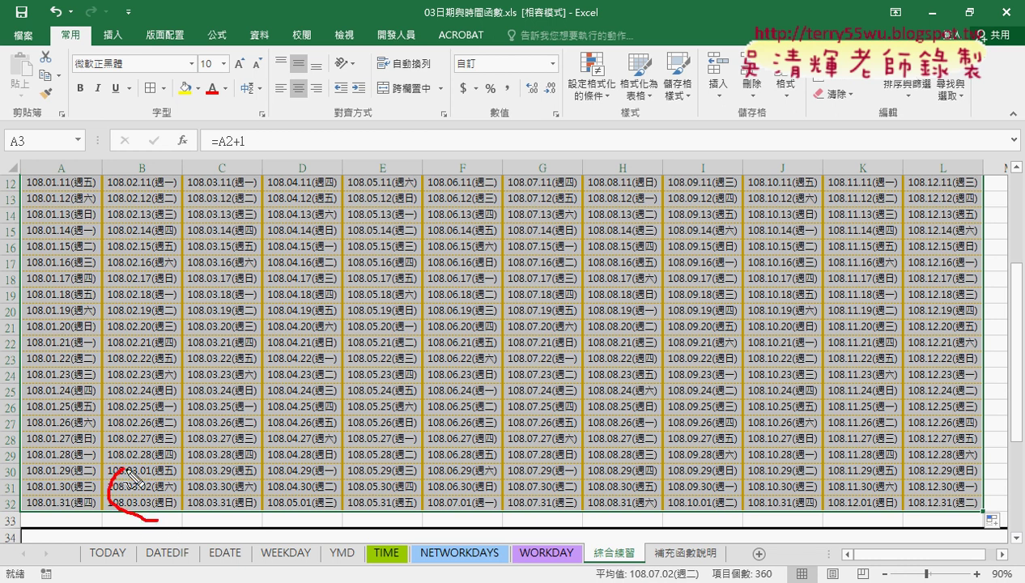
{"action": "mouse_move", "coordinate": [323, 511]}
{"action": "left_mouse_down"}
{"action": "mouse_move", "coordinate": [247, 508]}
{"action": "mouse_move", "coordinate": [336, 511]}
{"action": "left_mouse_up"}
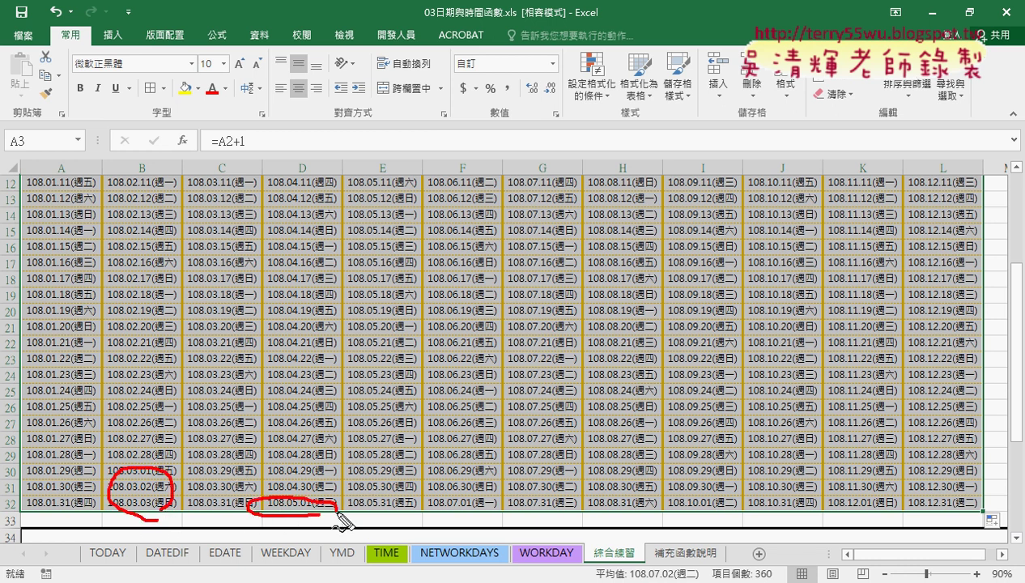
{"action": "mouse_move", "coordinate": [485, 508]}
{"action": "left_mouse_down"}
{"action": "mouse_move", "coordinate": [430, 501]}
{"action": "mouse_move", "coordinate": [503, 504]}
{"action": "left_mouse_up"}
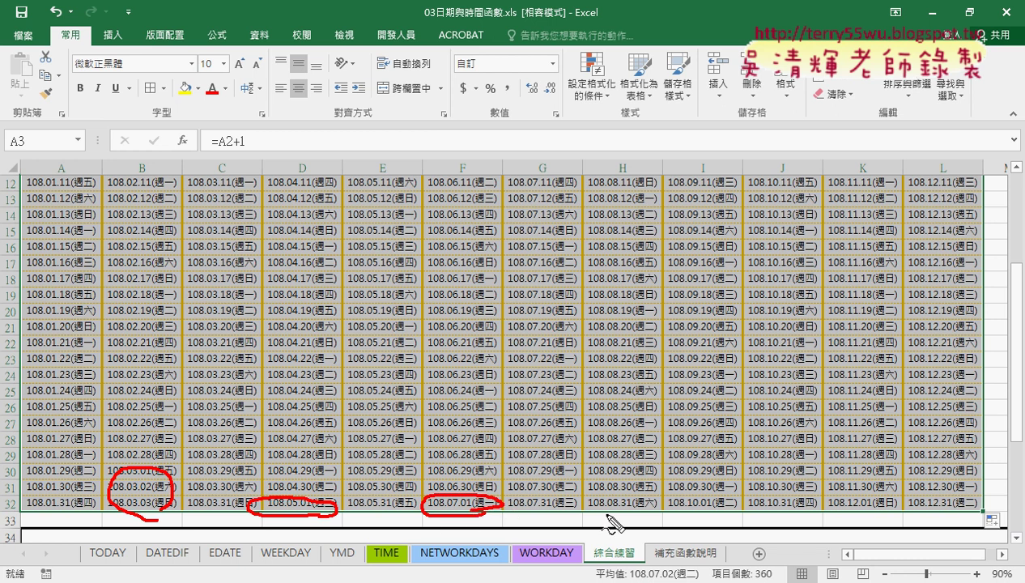
{"action": "mouse_move", "coordinate": [695, 522]}
{"action": "left_mouse_down"}
{"action": "mouse_move", "coordinate": [653, 507]}
{"action": "mouse_move", "coordinate": [729, 512]}
{"action": "left_mouse_up"}
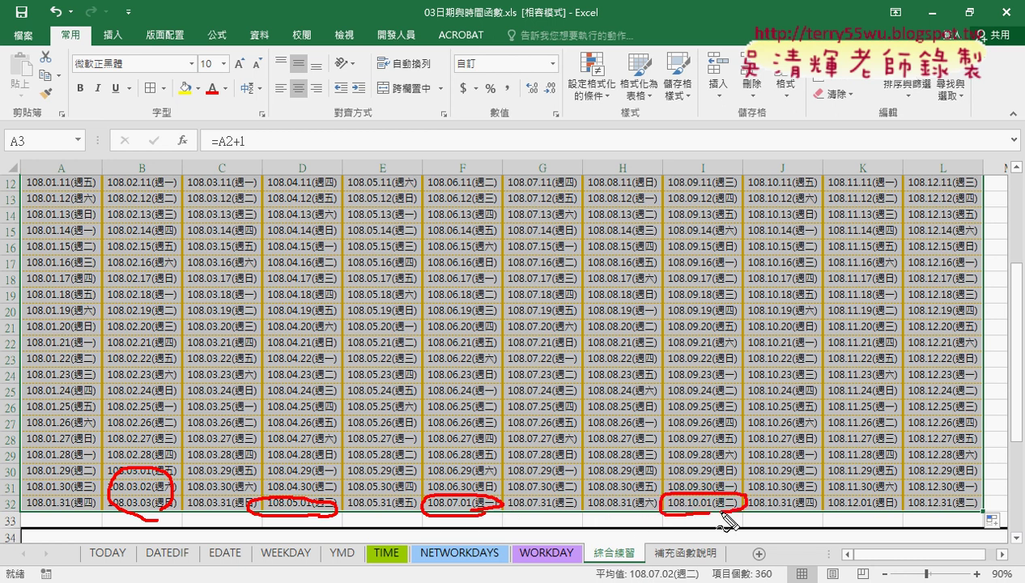
{"action": "left_click_drag", "start_coordinate": [883, 512], "coordinate": [869, 510]}
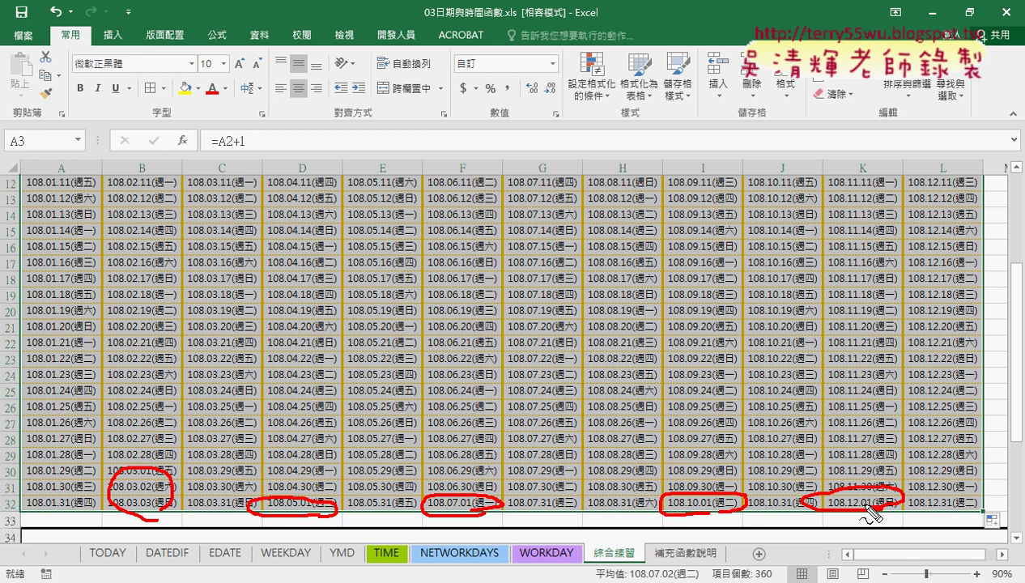
{"action": "key", "text": "Escape"}
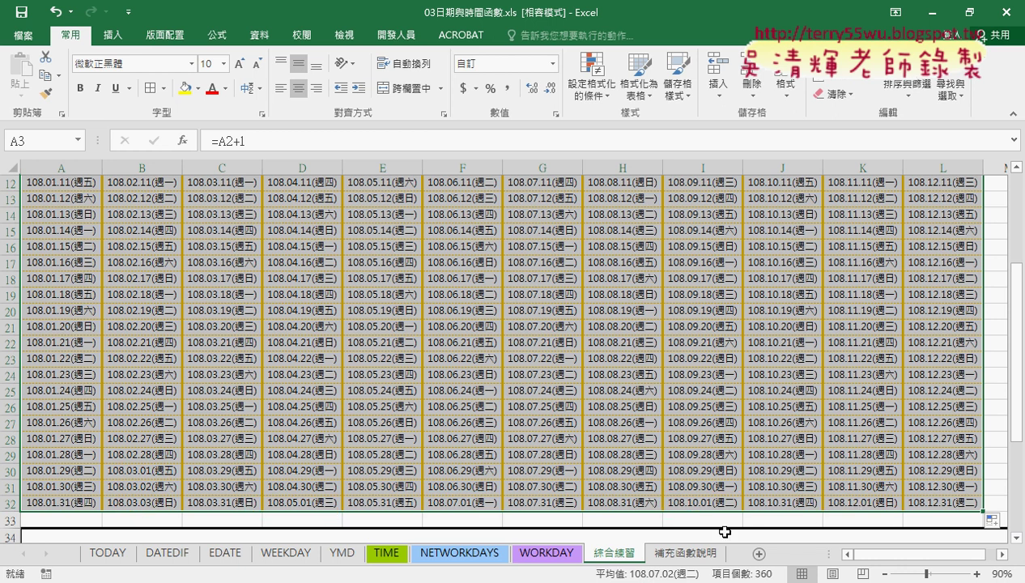
{"action": "left_click_drag", "start_coordinate": [168, 473], "coordinate": [159, 506]}
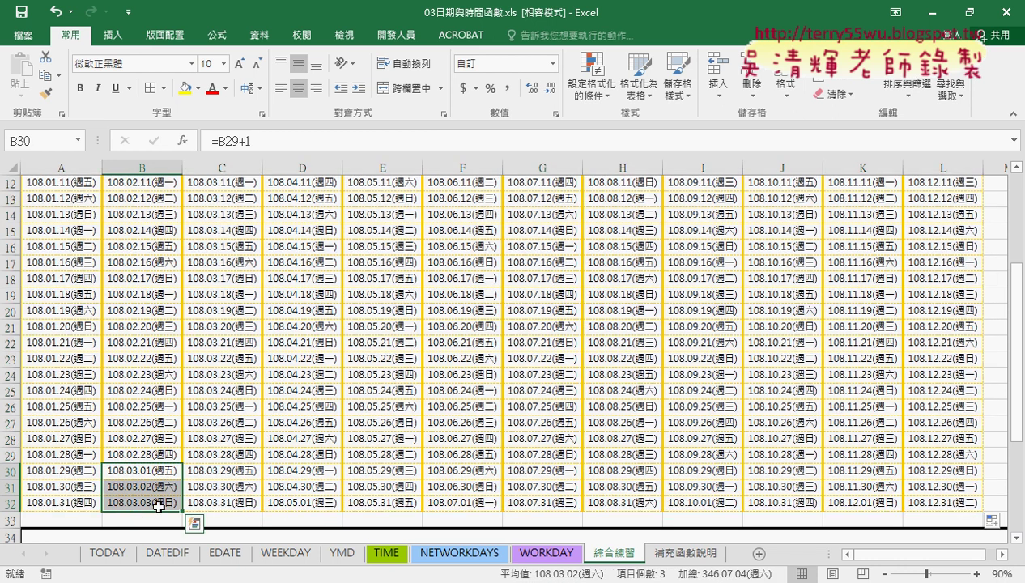
{"action": "key", "text": "Delete"}
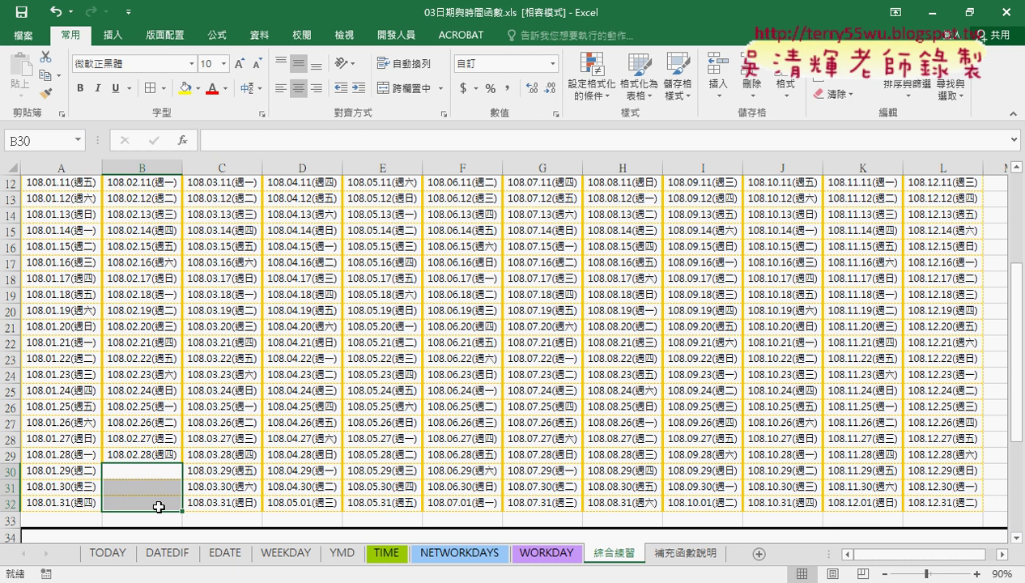
{"action": "key", "text": "ctrl+v"}
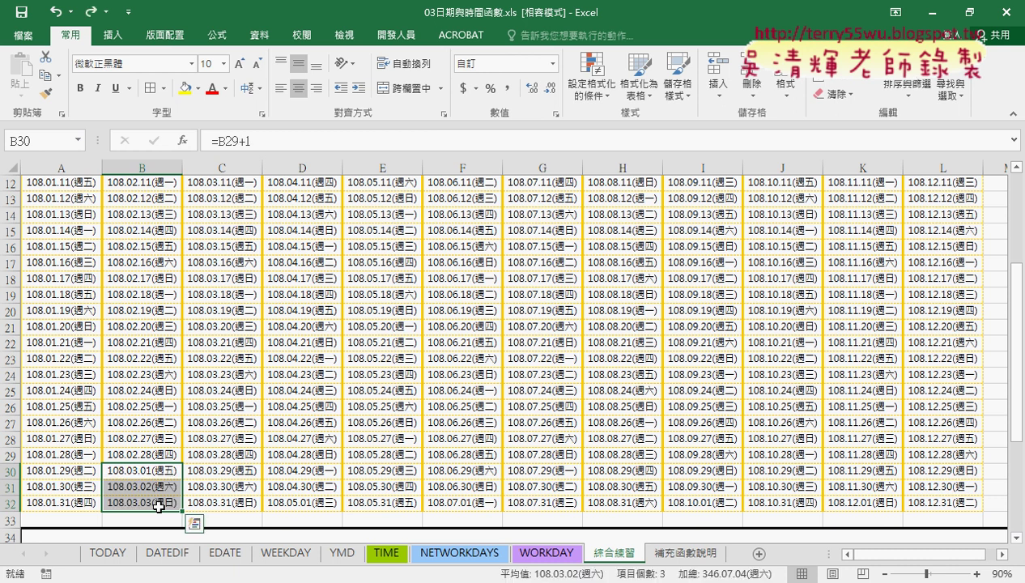
{"action": "scroll", "coordinate": [200, 291], "scroll_direction": "up", "scroll_amount": 4}
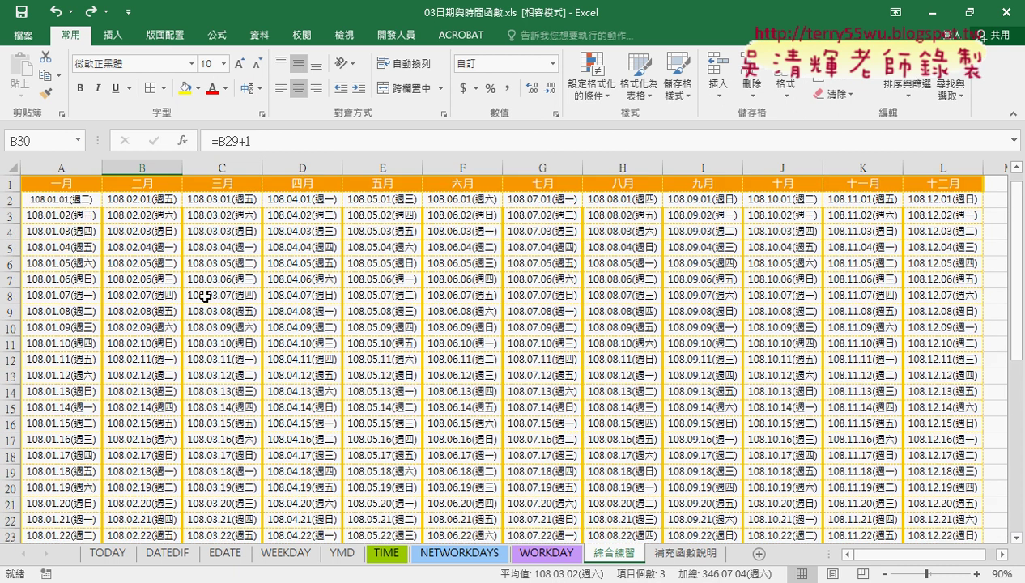
Change A2's start date to 2020/1/1 so the calendar shifts to year 109.
{"action": "left_click", "coordinate": [68, 200]}
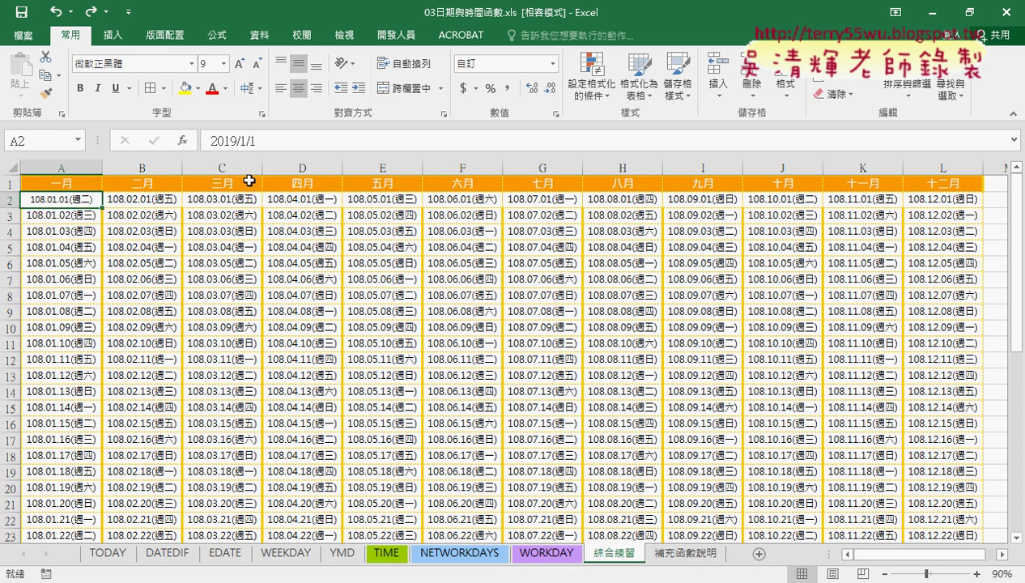
{"action": "left_click", "coordinate": [232, 142]}
{"action": "type", "text": "20"}
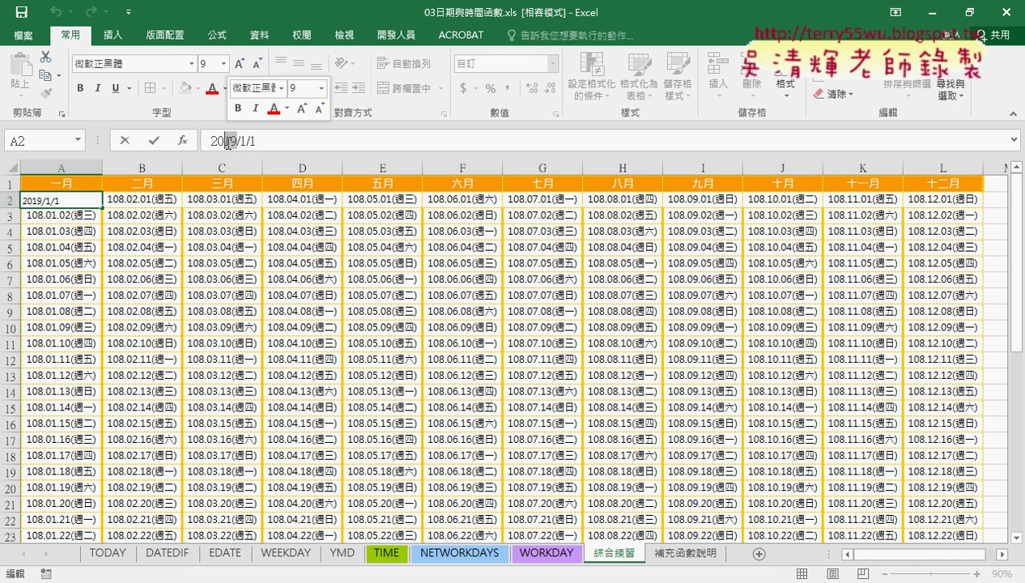
{"action": "key", "text": "Return"}
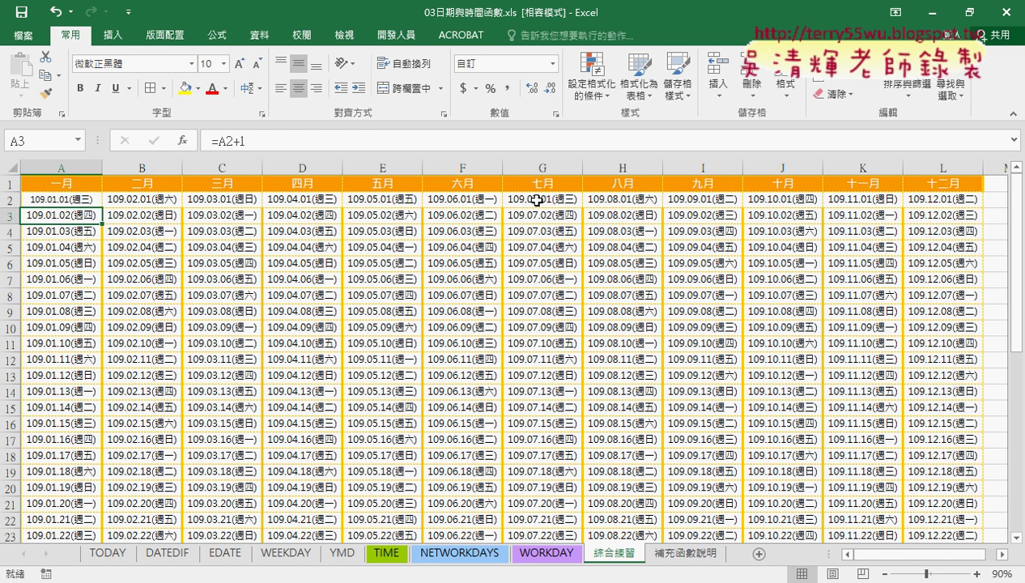
{"action": "left_click", "coordinate": [64, 197]}
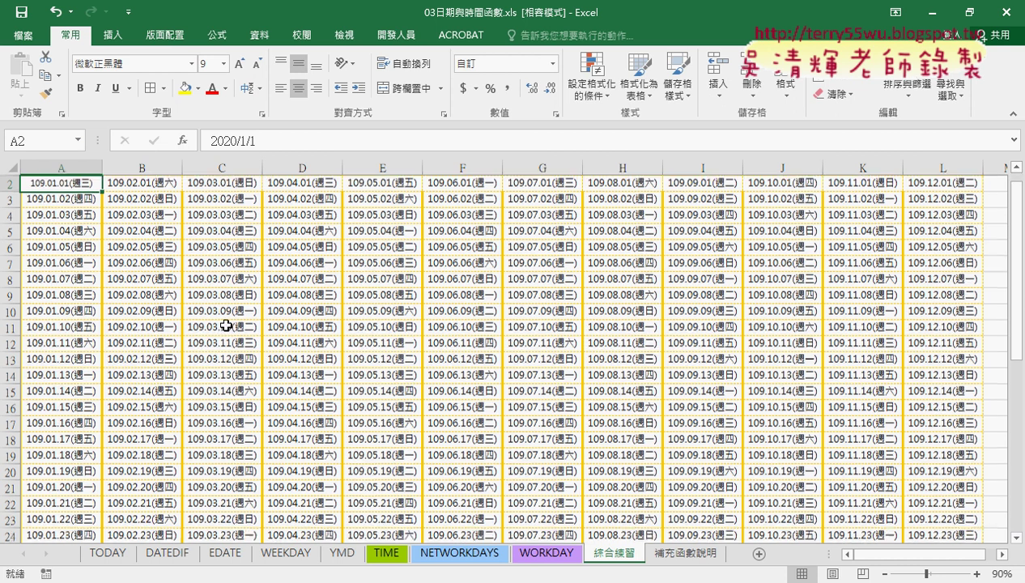
{"action": "scroll", "coordinate": [229, 340], "scroll_direction": "down", "scroll_amount": 7}
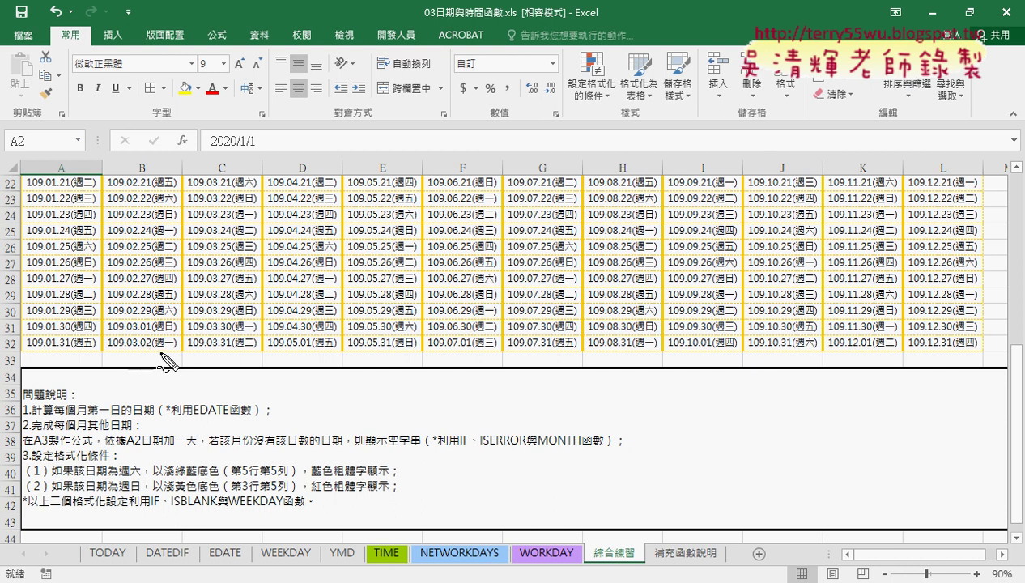
{"action": "mouse_move", "coordinate": [162, 349]}
{"action": "left_mouse_down"}
{"action": "mouse_move", "coordinate": [122, 323]}
{"action": "mouse_move", "coordinate": [188, 344]}
{"action": "mouse_move", "coordinate": [164, 362]}
{"action": "left_mouse_up"}
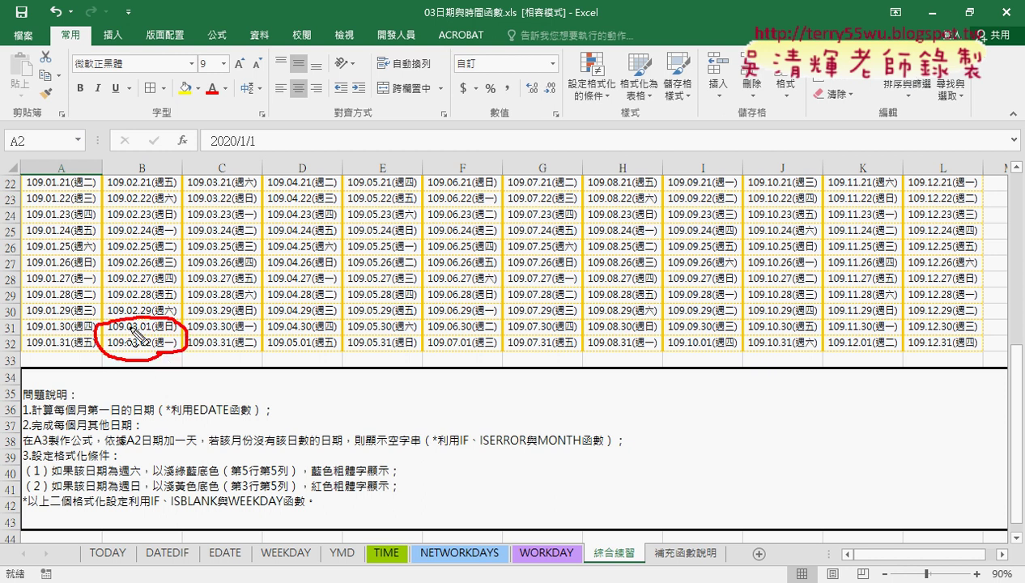
{"action": "left_click_drag", "start_coordinate": [128, 332], "coordinate": [138, 354]}
{"action": "key", "text": "Escape"}
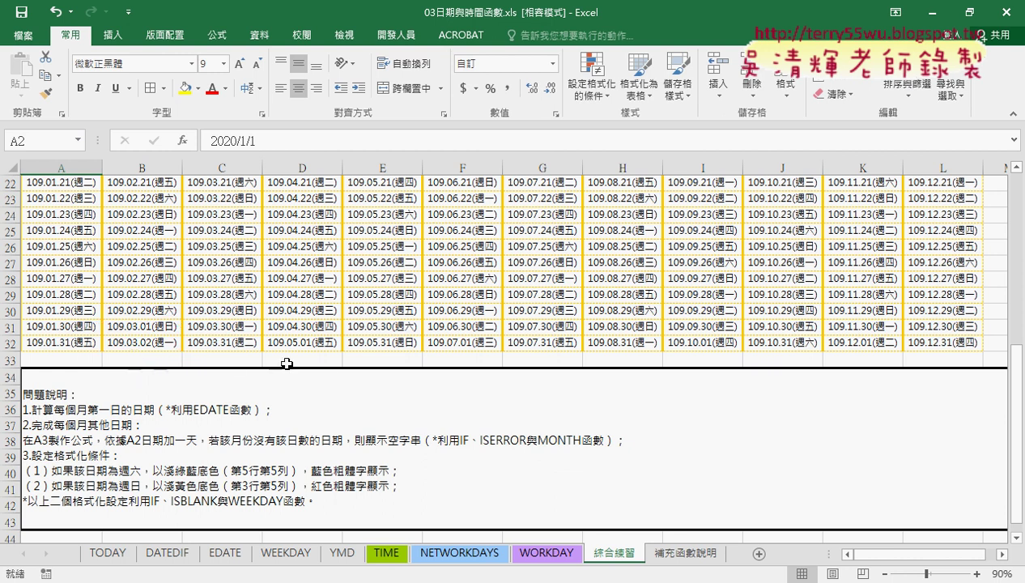
{"action": "left_click", "coordinate": [150, 329]}
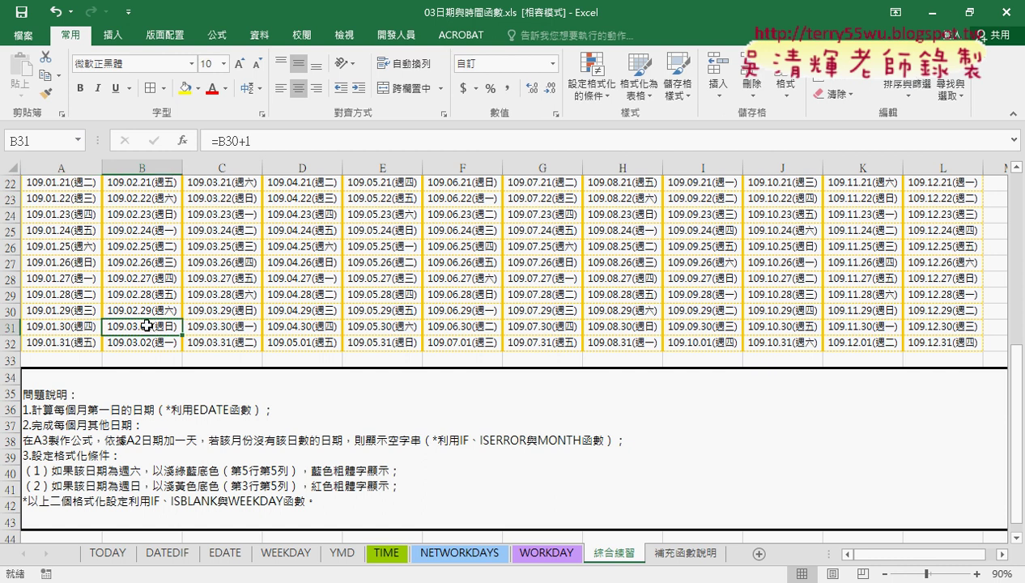
{"action": "left_click", "coordinate": [146, 314]}
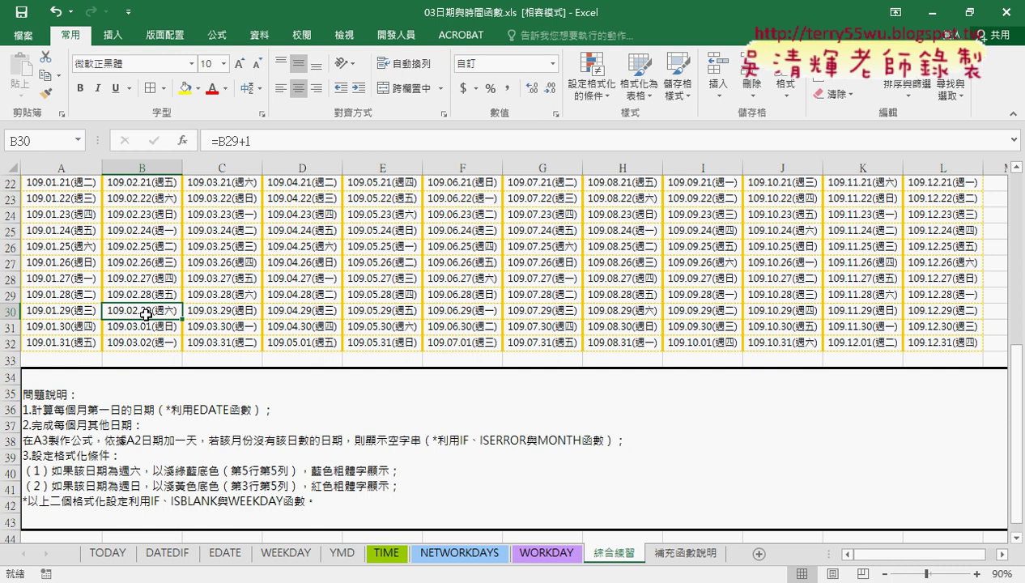
{"action": "left_click", "coordinate": [163, 329]}
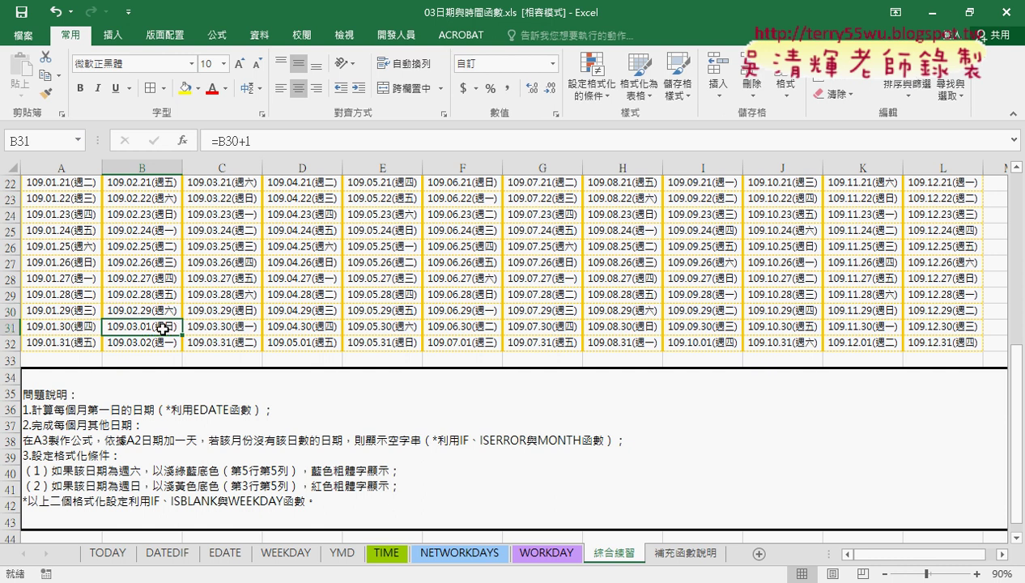
{"action": "key", "text": "Delete"}
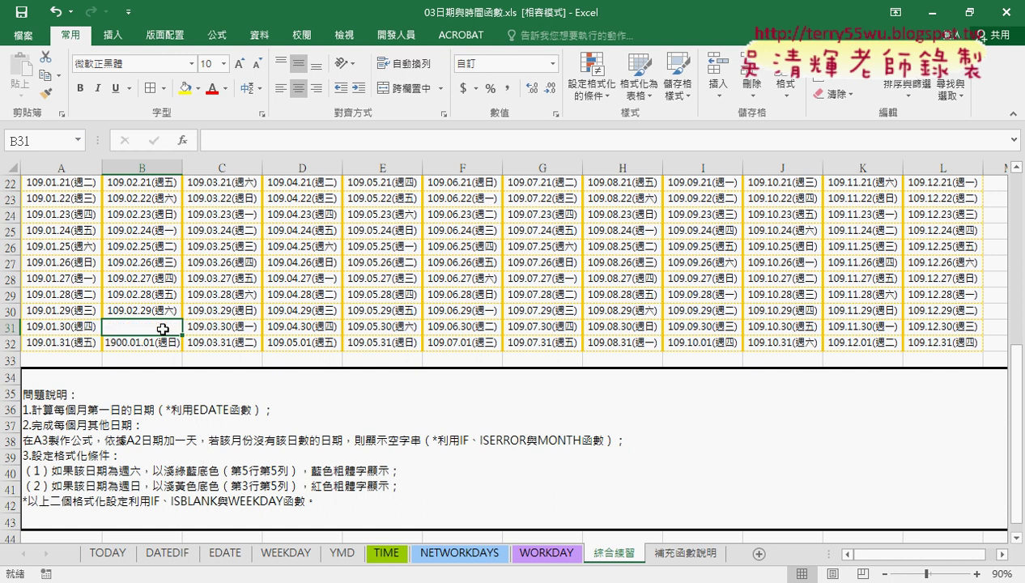
{"action": "key", "text": "ctrl+z"}
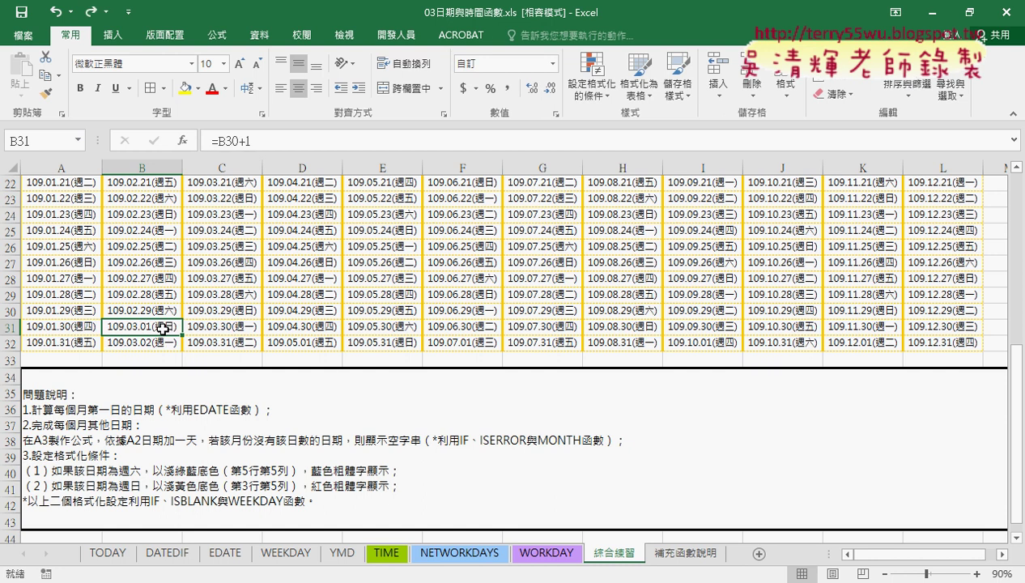
Undo the filled calendar, leaving only the year-108 month-start dates in row 2.
{"action": "scroll", "coordinate": [282, 293], "scroll_direction": "up", "scroll_amount": 4}
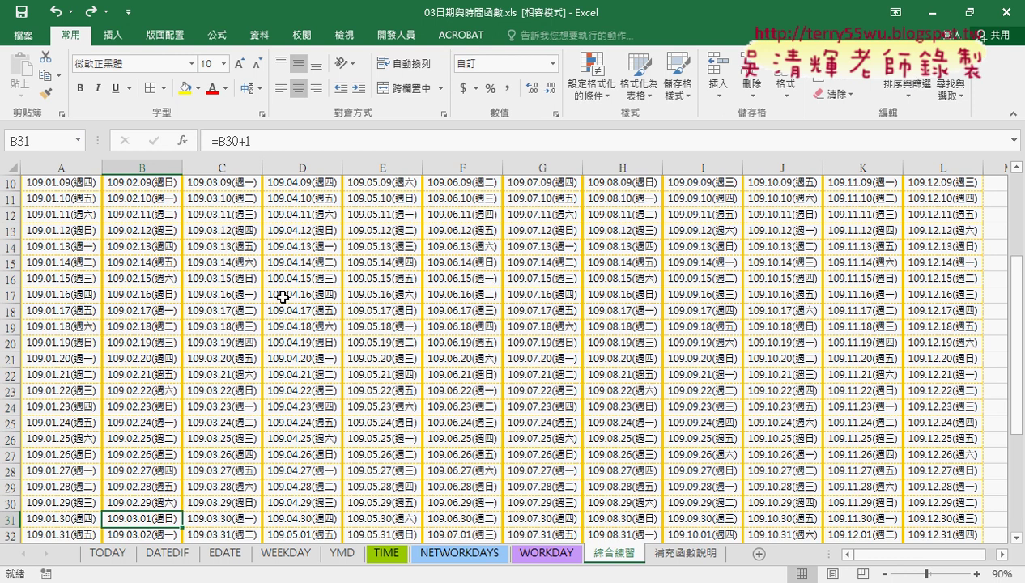
{"action": "scroll", "coordinate": [282, 292], "scroll_direction": "up", "scroll_amount": 3}
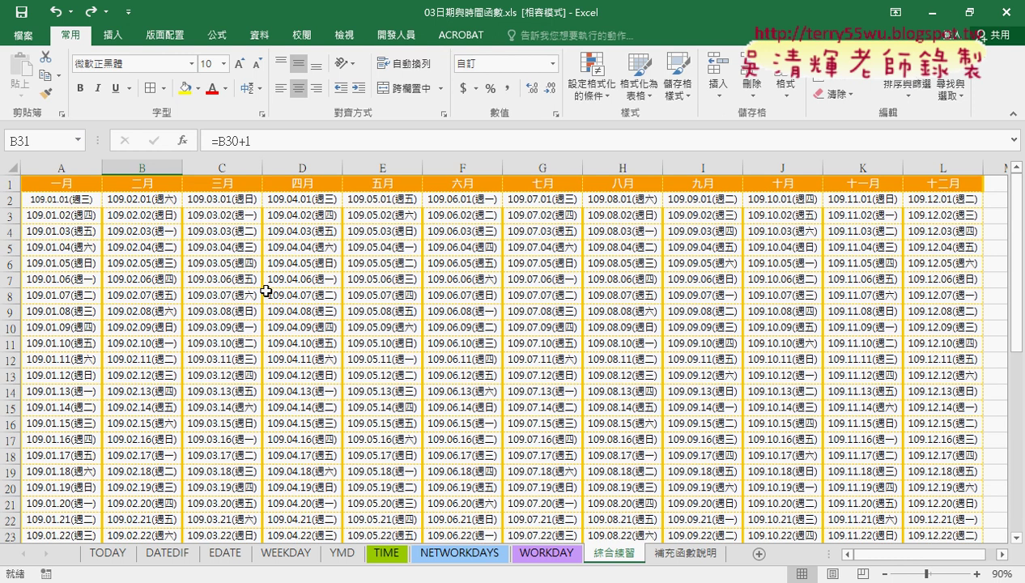
{"action": "key", "text": "ctrl+z"}
{"action": "key", "text": "ctrl+z"}
{"action": "key", "text": "ctrl+z"}
{"action": "key", "text": "ctrl+z"}
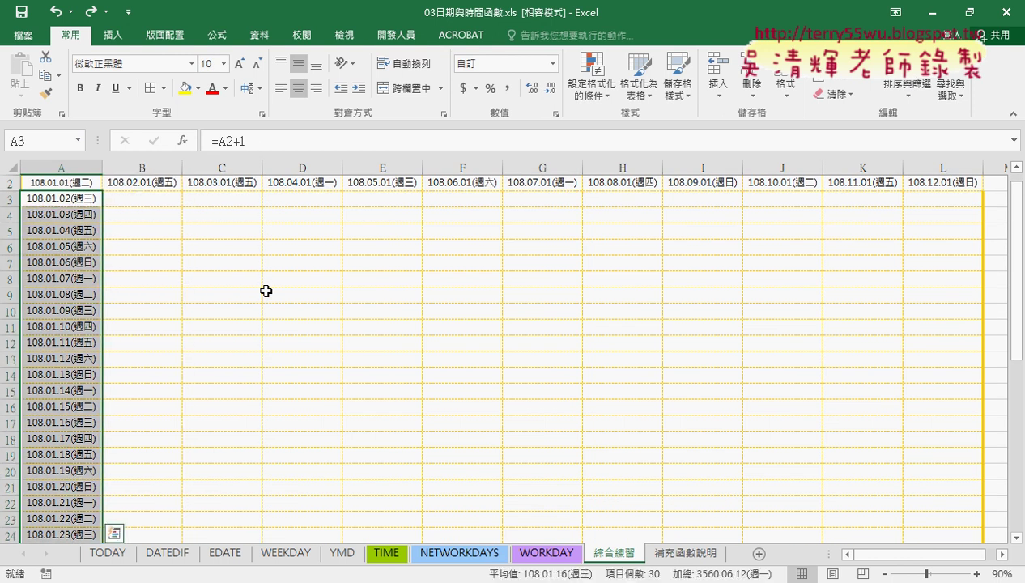
{"action": "key", "text": "ctrl+z"}
{"action": "key", "text": "ctrl+z"}
{"action": "key", "text": "ctrl+z"}
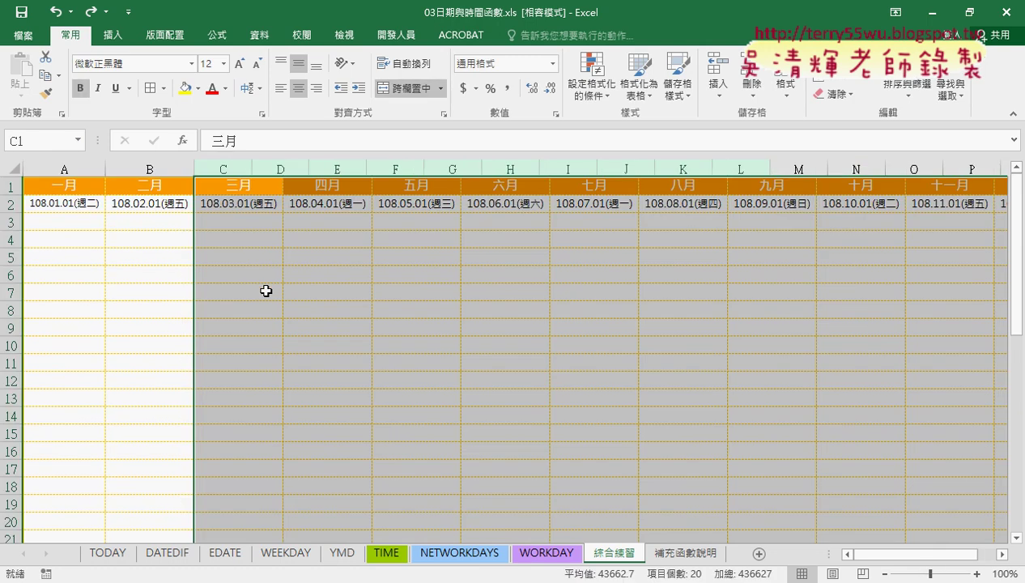
{"action": "key", "text": "ctrl+z"}
{"action": "key", "text": "ctrl+z"}
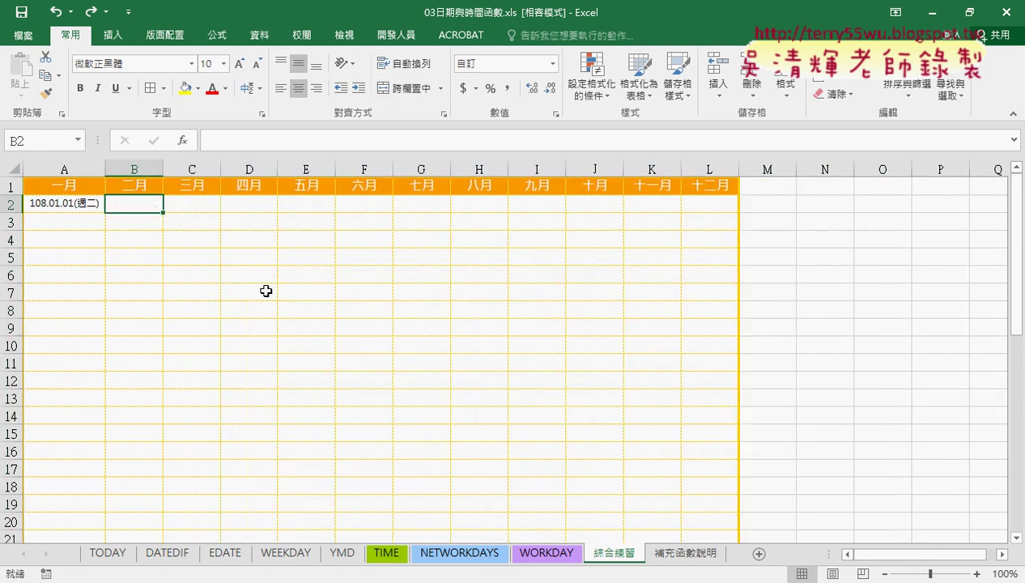
Enter =EDATE(A2,1) in B2 again via the function wizard.
{"action": "left_click", "coordinate": [183, 140]}
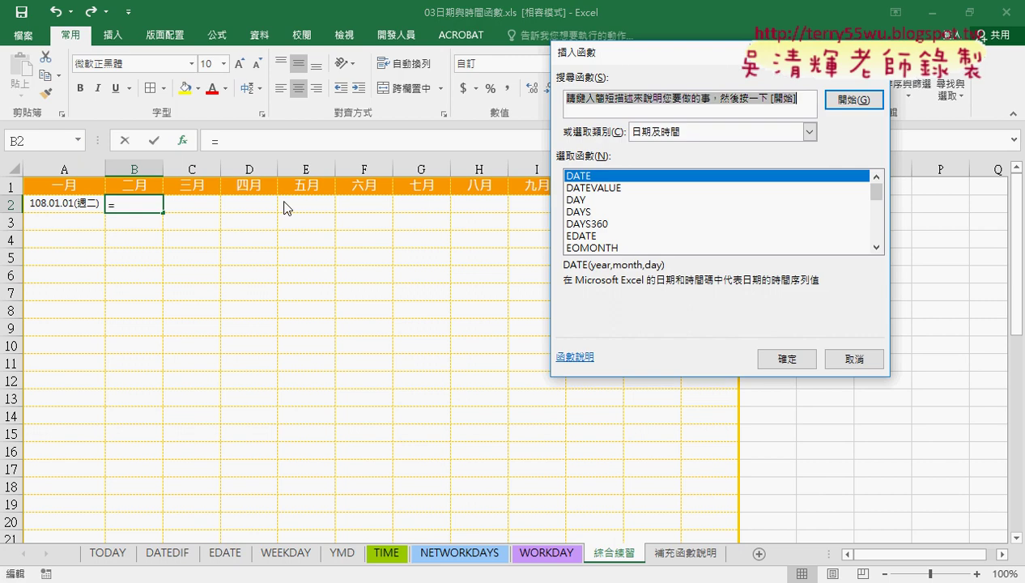
{"action": "double_click", "coordinate": [582, 236]}
{"action": "left_click", "coordinate": [60, 205]}
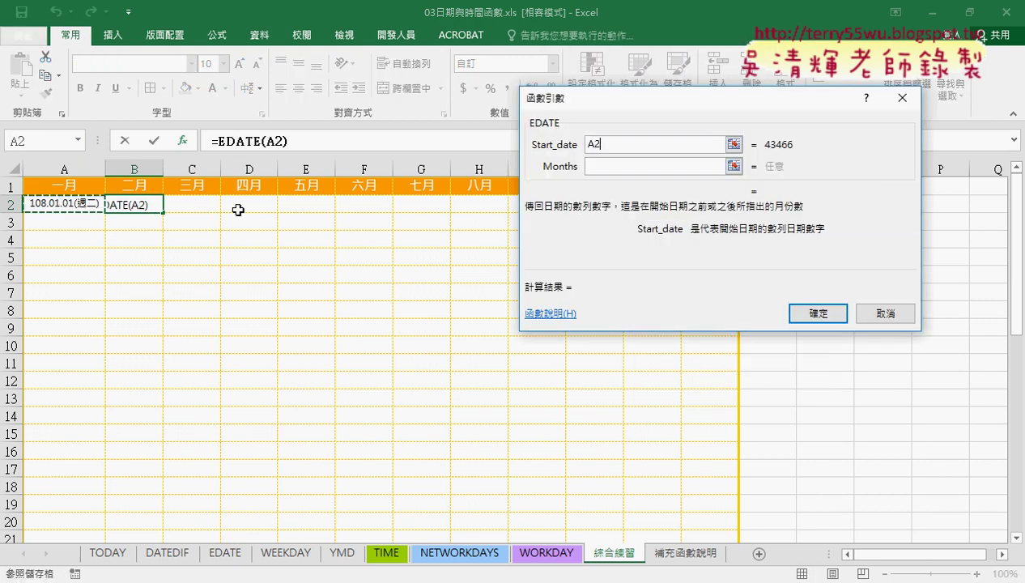
{"action": "left_click", "coordinate": [602, 166]}
{"action": "type", "text": "1"}
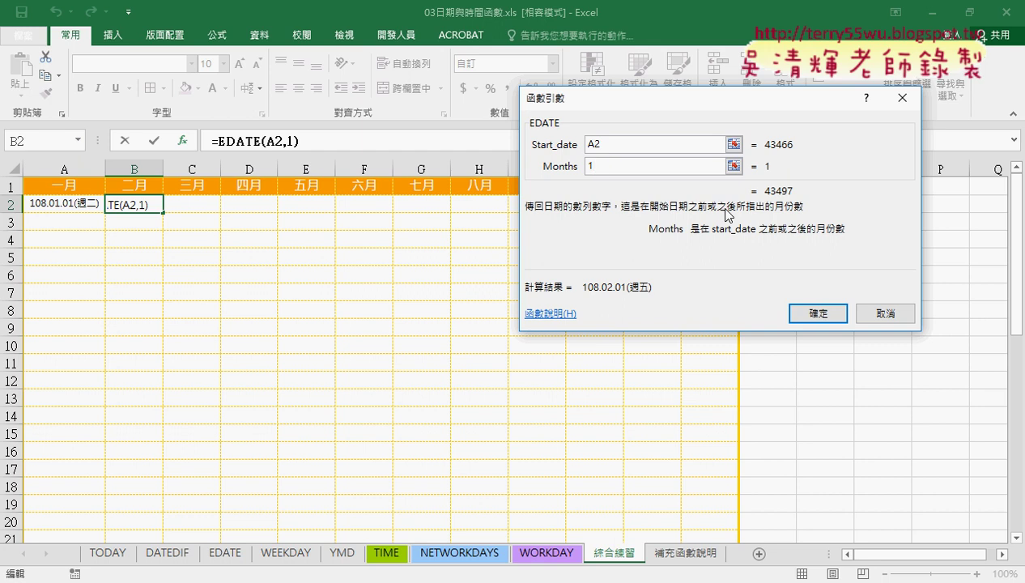
{"action": "left_click", "coordinate": [818, 313]}
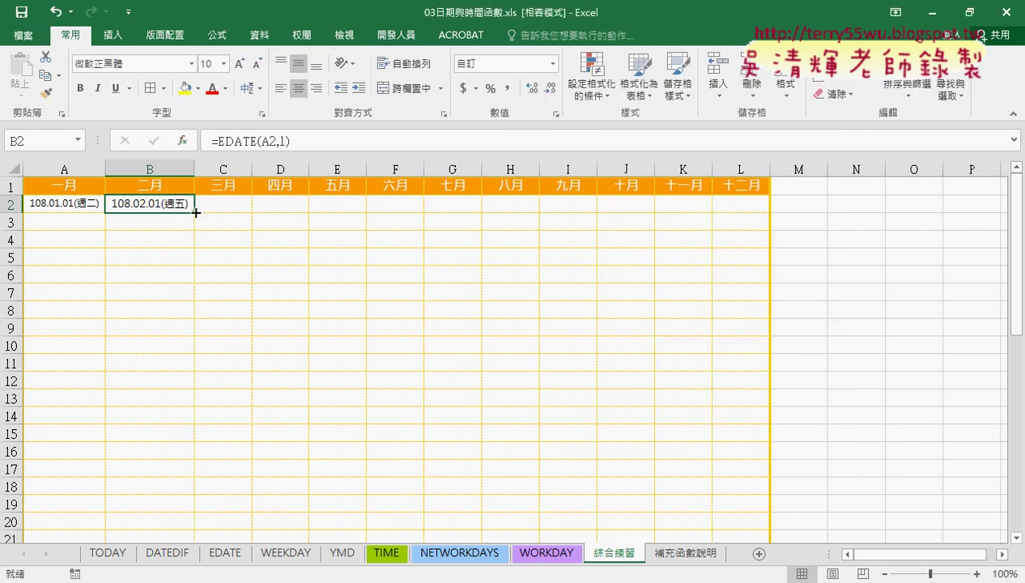
Copy B2's formula across to L2 and autofit columns C–L to show the dates.
{"action": "left_click_drag", "start_coordinate": [195, 213], "coordinate": [784, 219]}
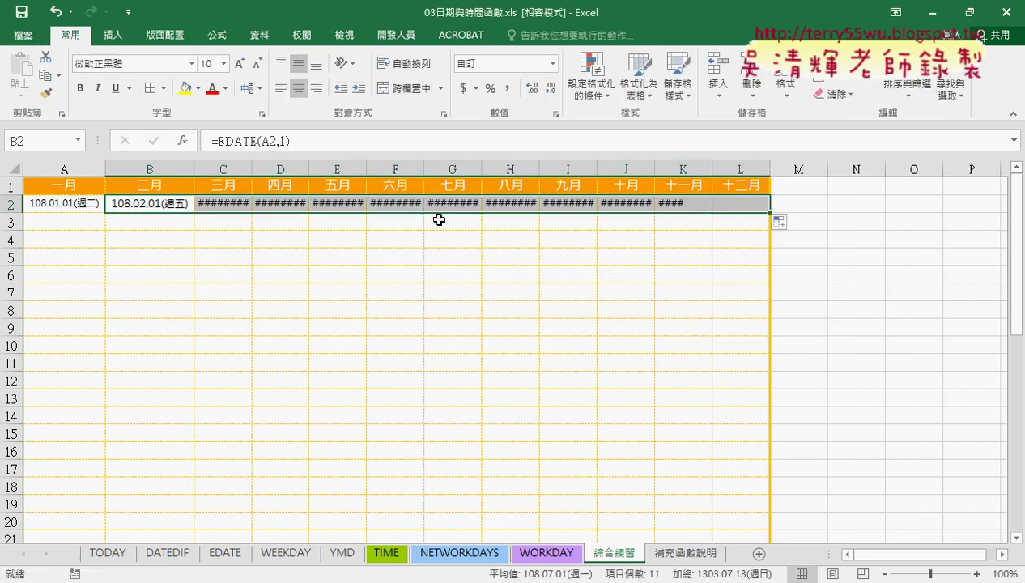
{"action": "left_click_drag", "start_coordinate": [224, 167], "coordinate": [762, 167]}
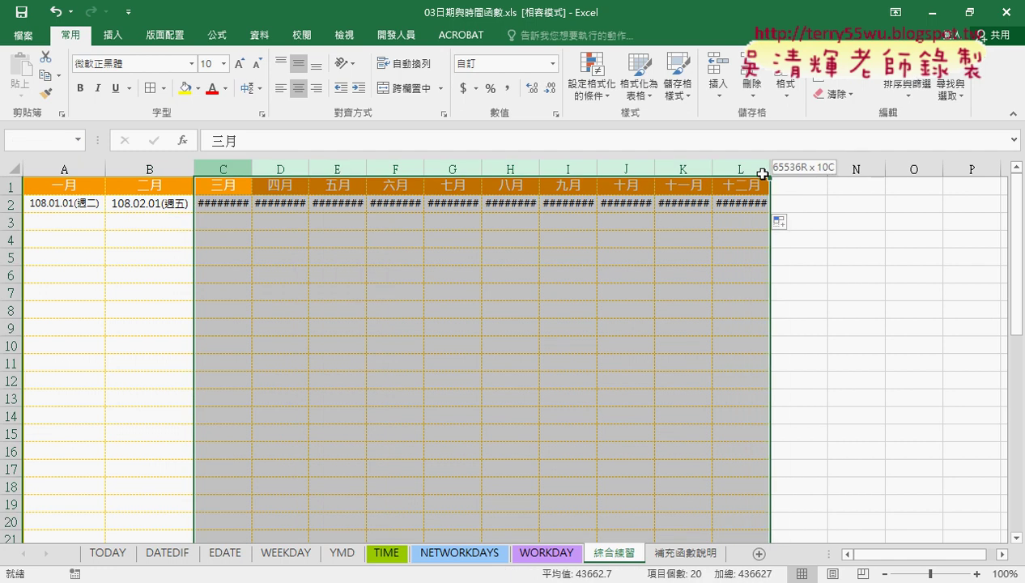
{"action": "double_click", "coordinate": [252, 167]}
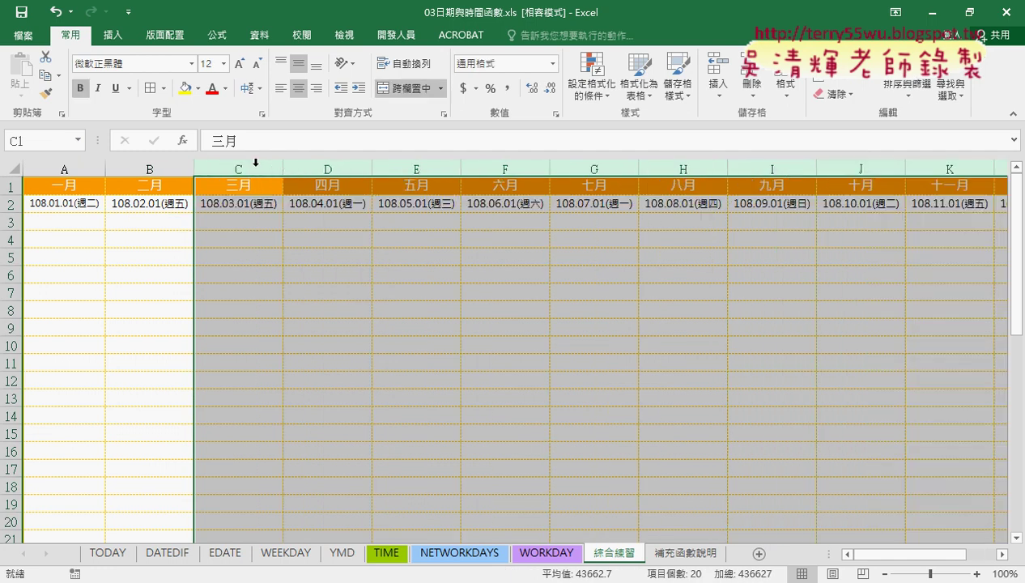
{"action": "left_click", "coordinate": [73, 220]}
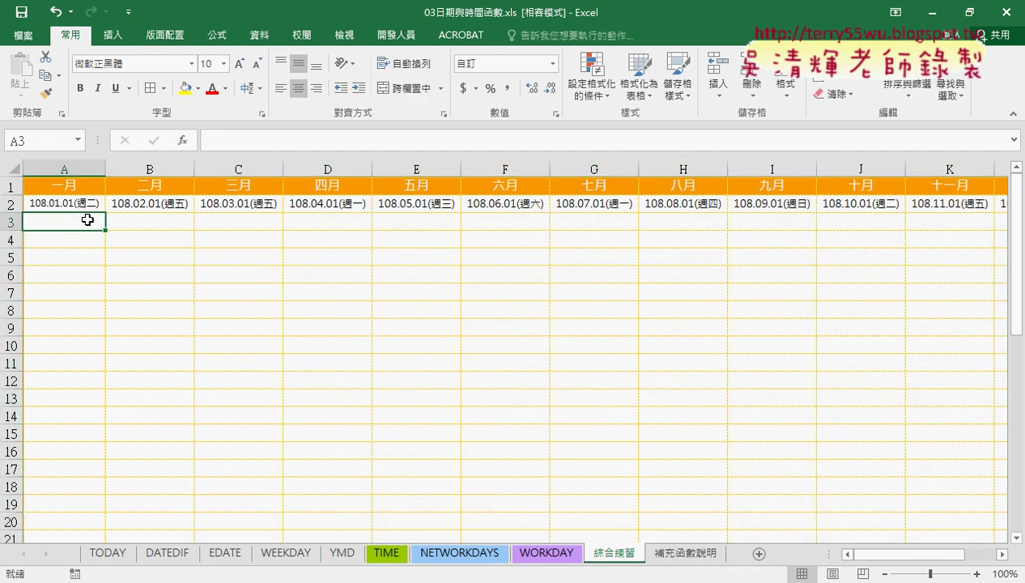
Type the formula =A2+1 into A3, referencing A2.
{"action": "type", "text": "="}
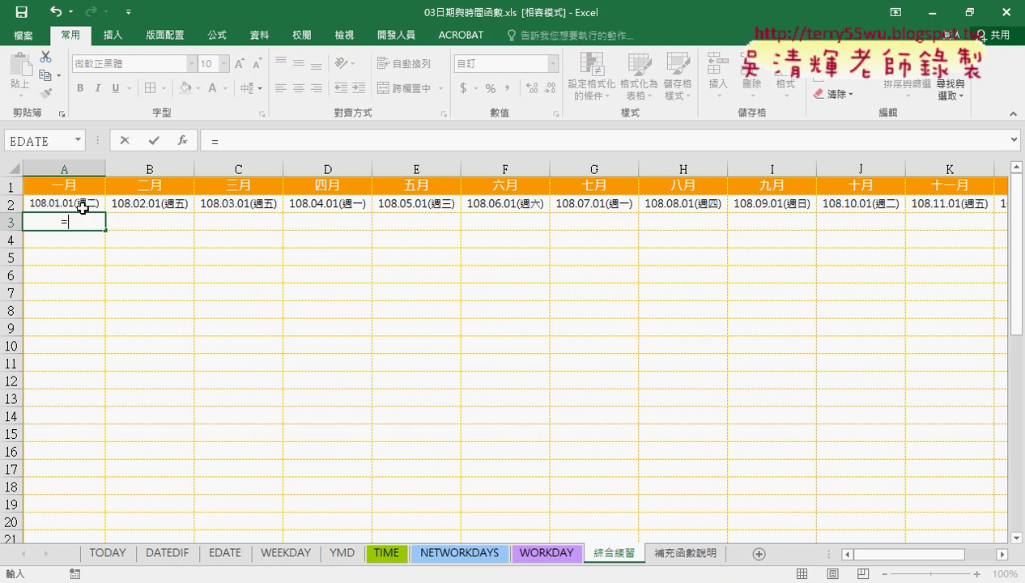
{"action": "left_click", "coordinate": [83, 209]}
{"action": "type", "text": "+1"}
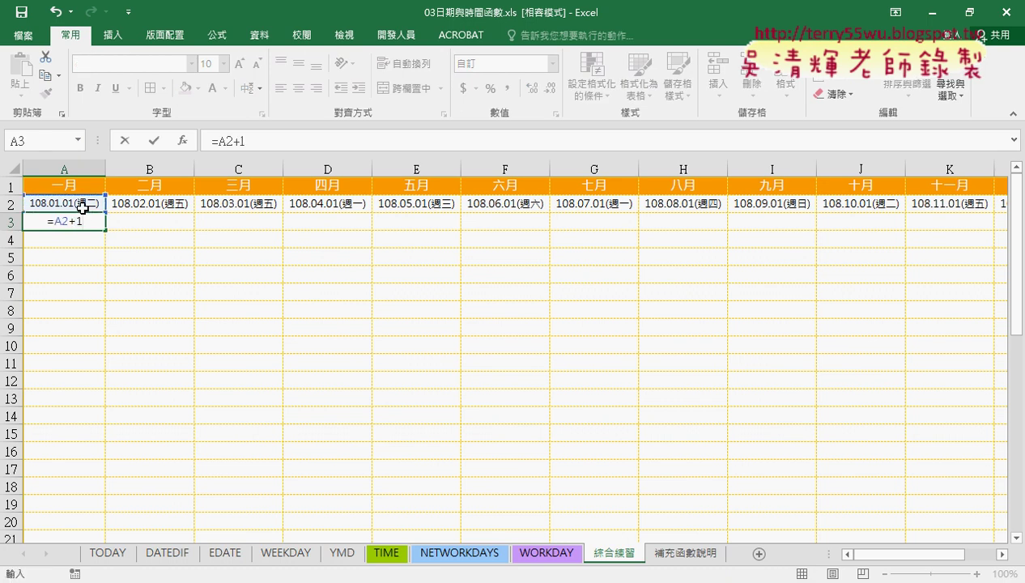